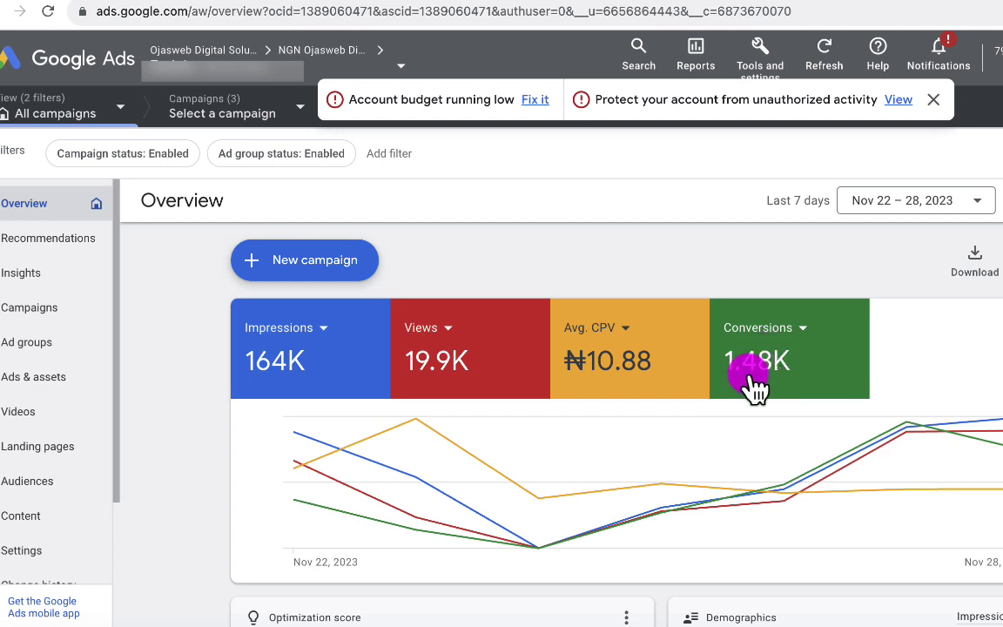
Open the campaigns list and compare the conversions, cost per conversion and conversion rate of each campaign.
mouse_move(756, 383)
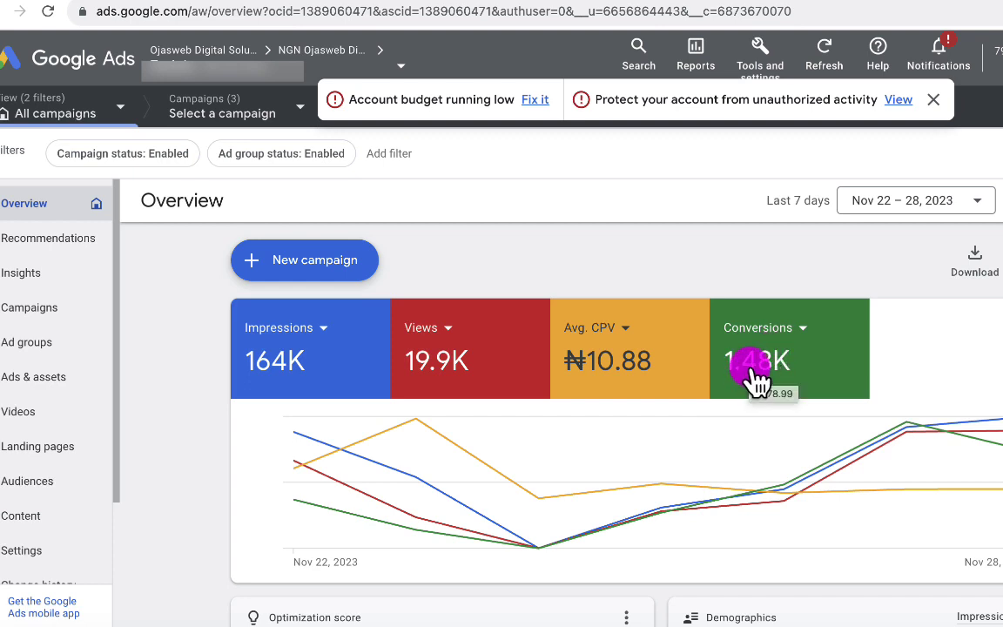
left_click(35, 309)
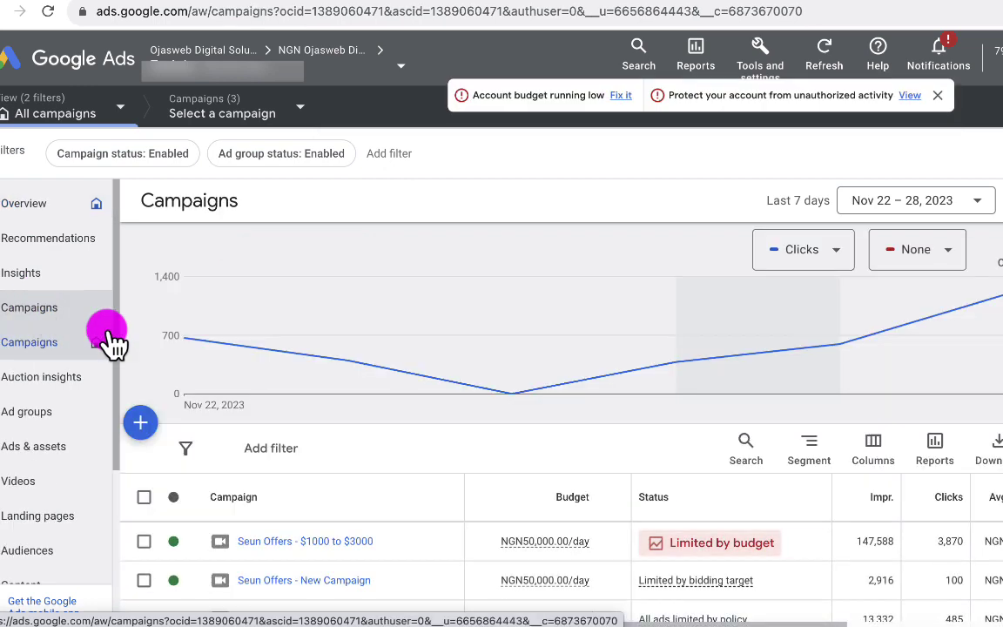
scroll(440, 404, "down", 1)
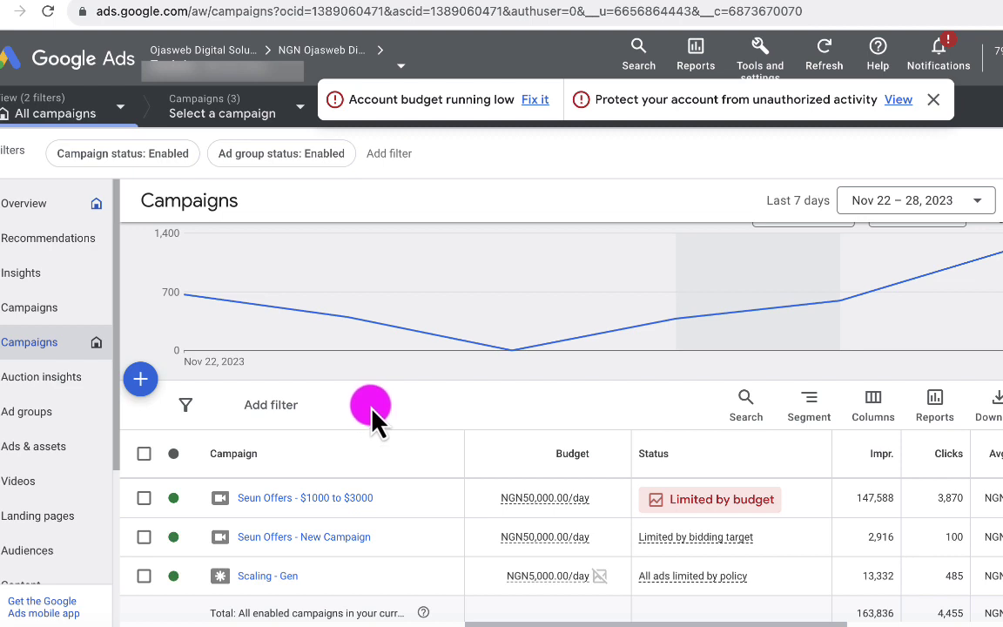
scroll(373, 419, "down", 1)
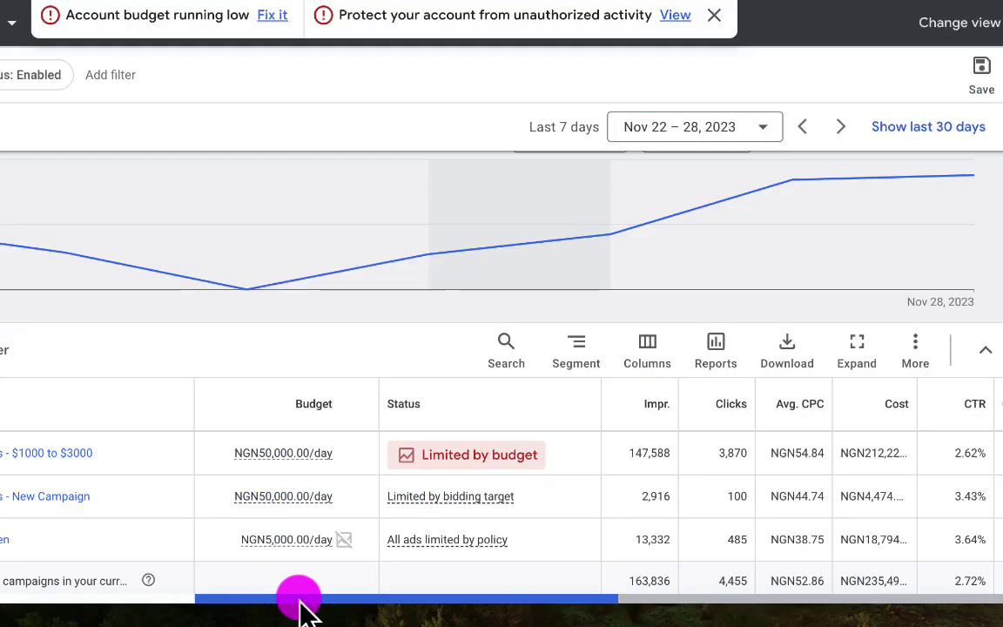
left_click_drag(558, 623, 688, 625)
left_click_drag(442, 612, 493, 604)
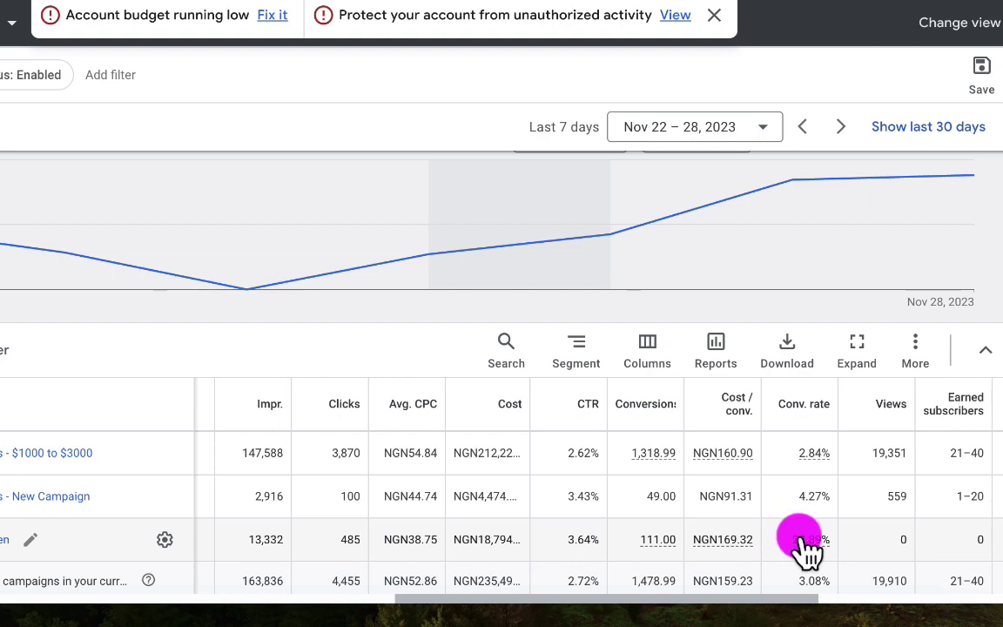
mouse_move(801, 544)
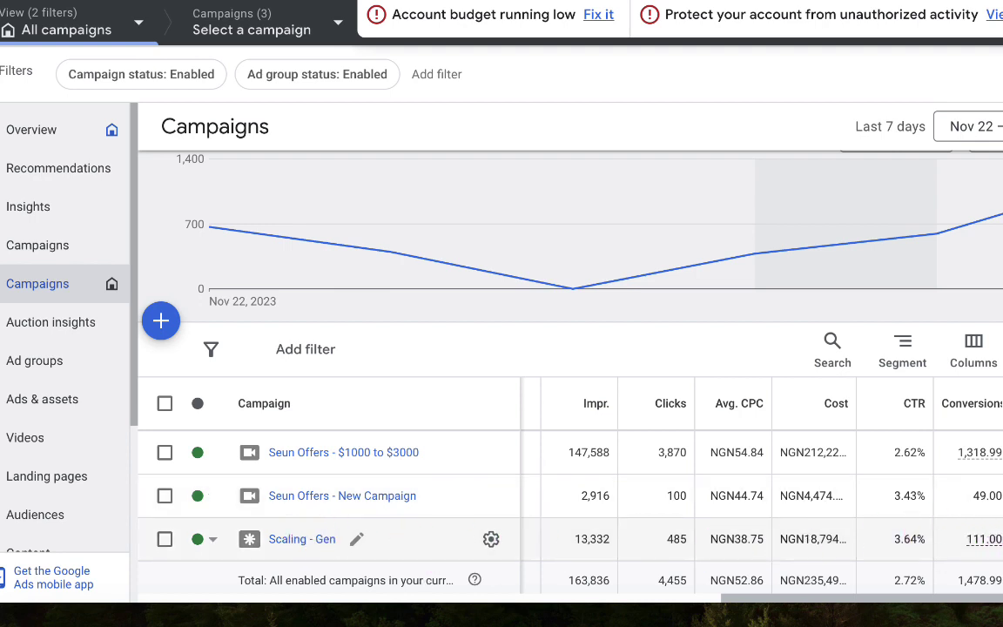
mouse_move(984, 539)
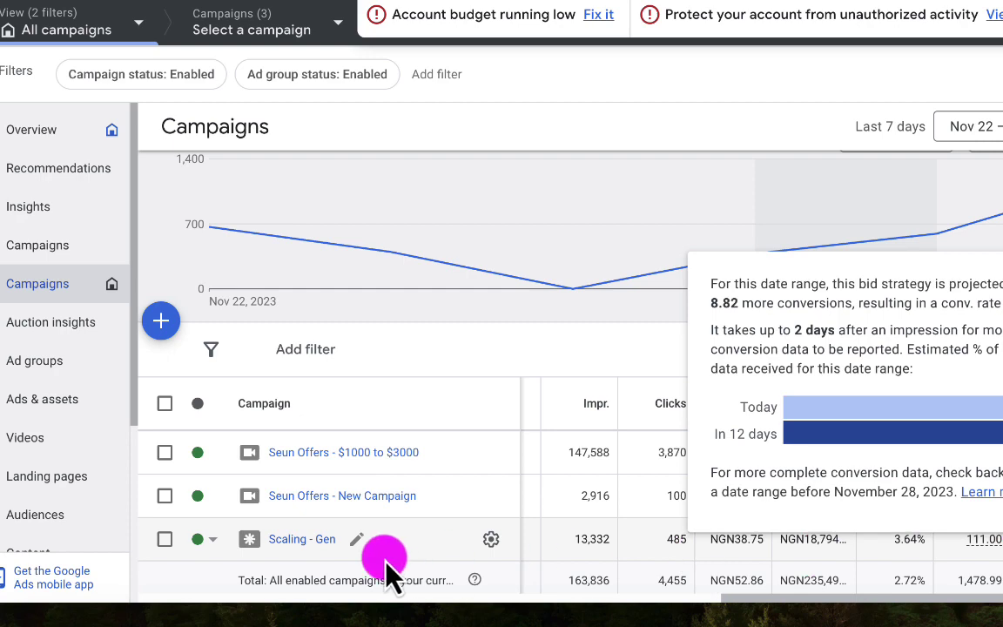
Open the insights of the Scaling - Gen campaign and examine the Consumer spotlight audience segments by share of conversions and index.
left_click(290, 539)
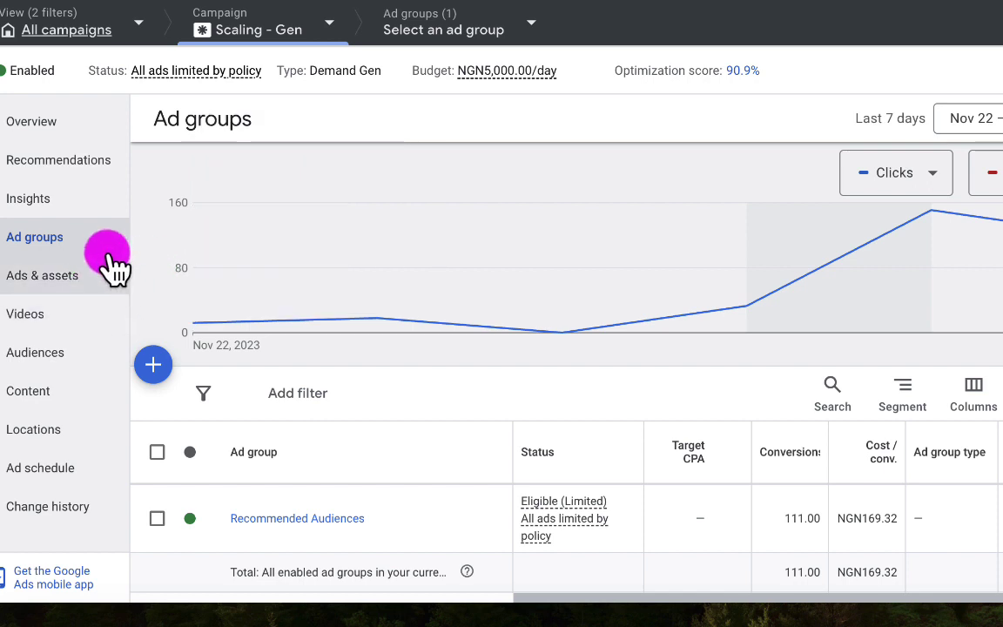
left_click(32, 200)
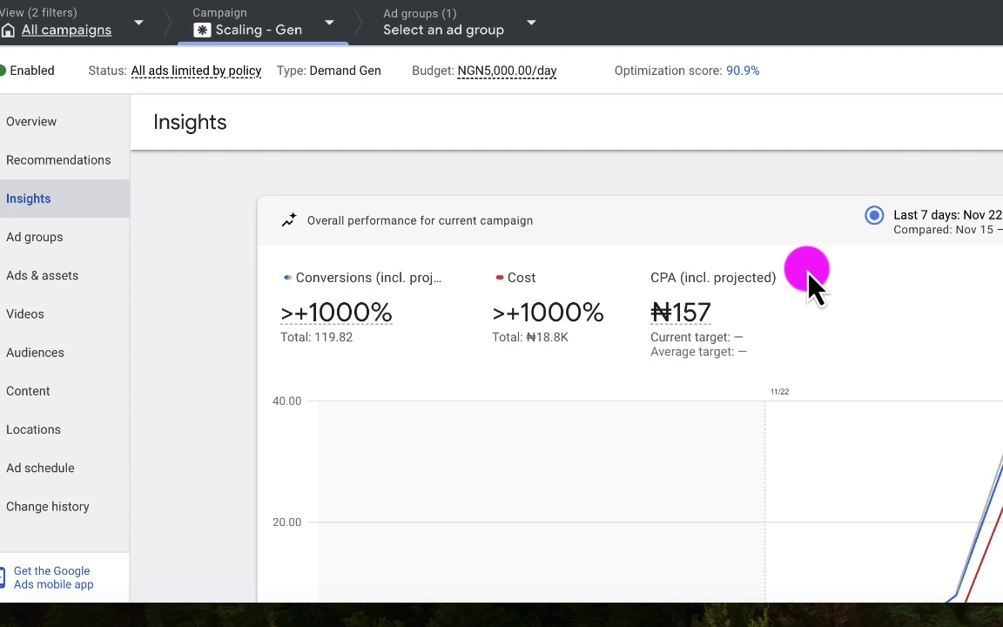
scroll(809, 281, "down", 5)
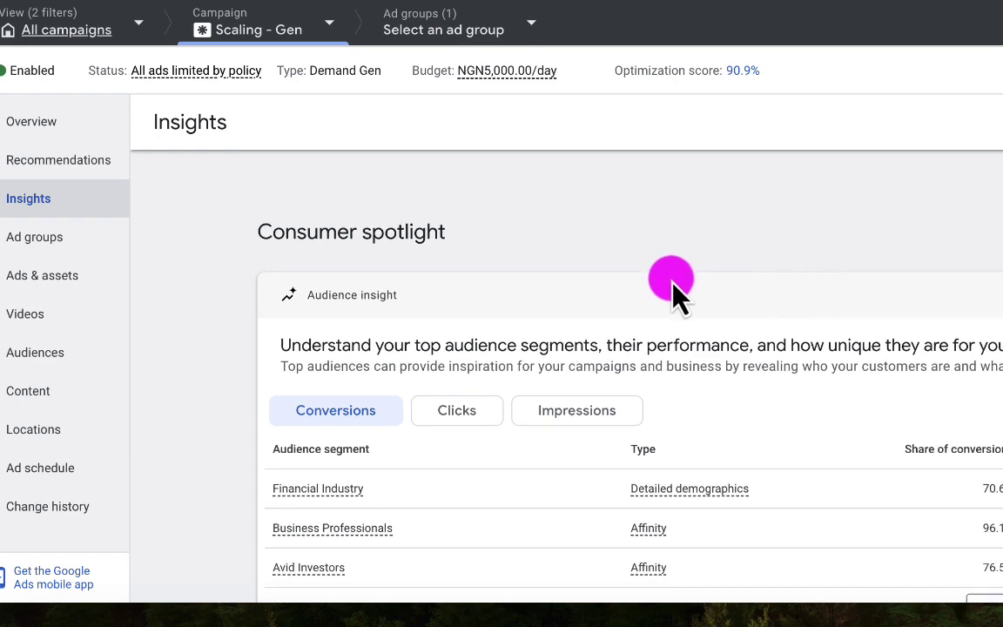
scroll(697, 275, "down", 1)
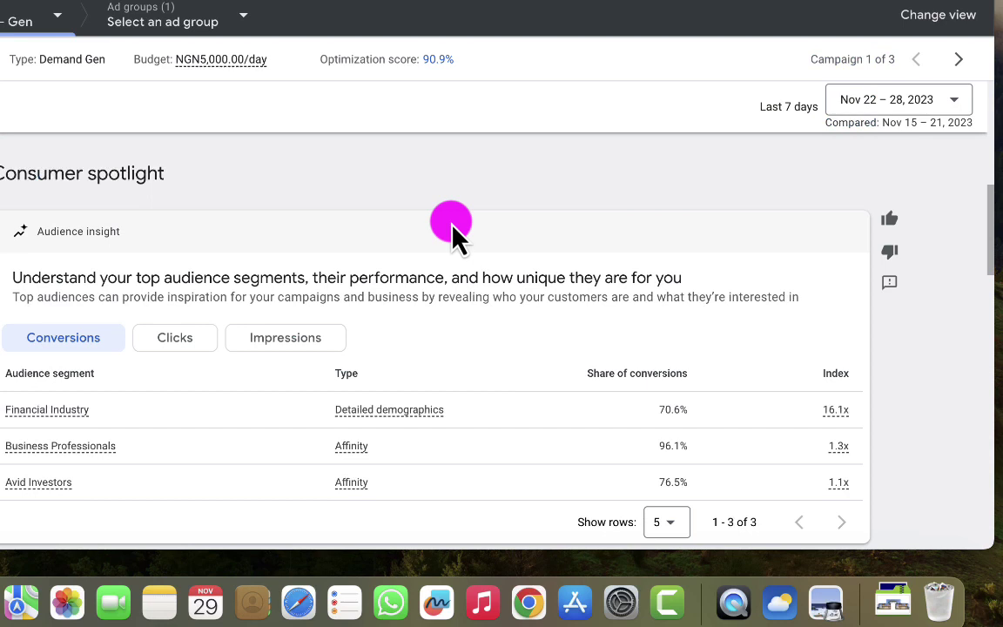
scroll(744, 276, "down", 1)
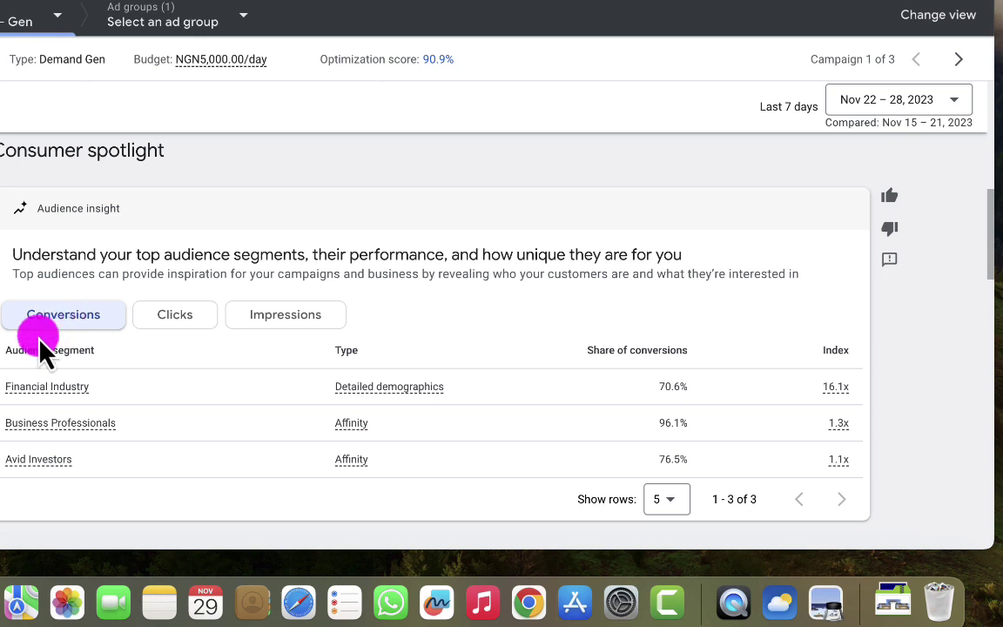
mouse_move(32, 393)
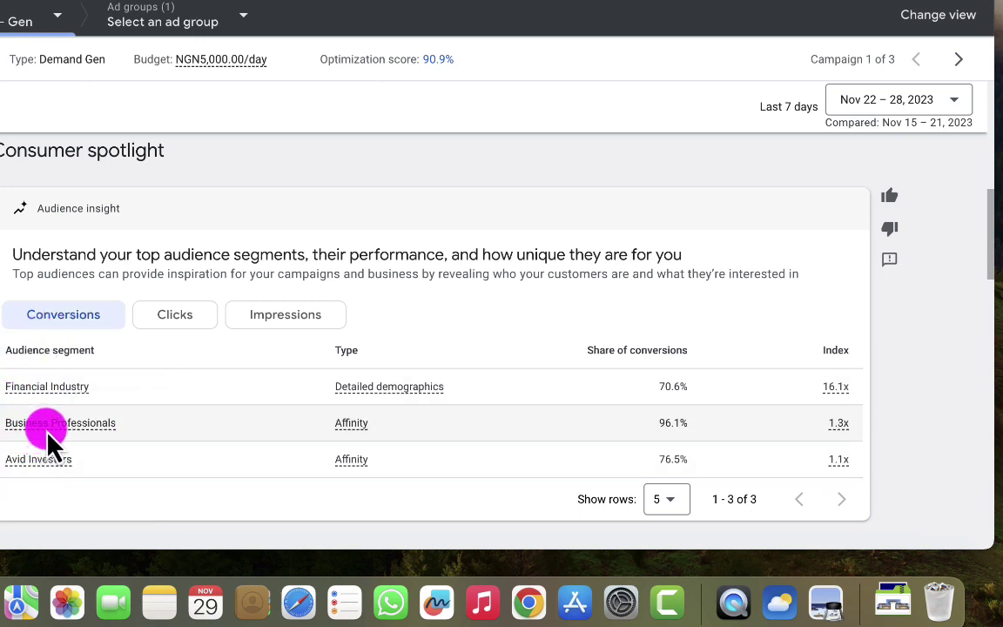
mouse_move(48, 439)
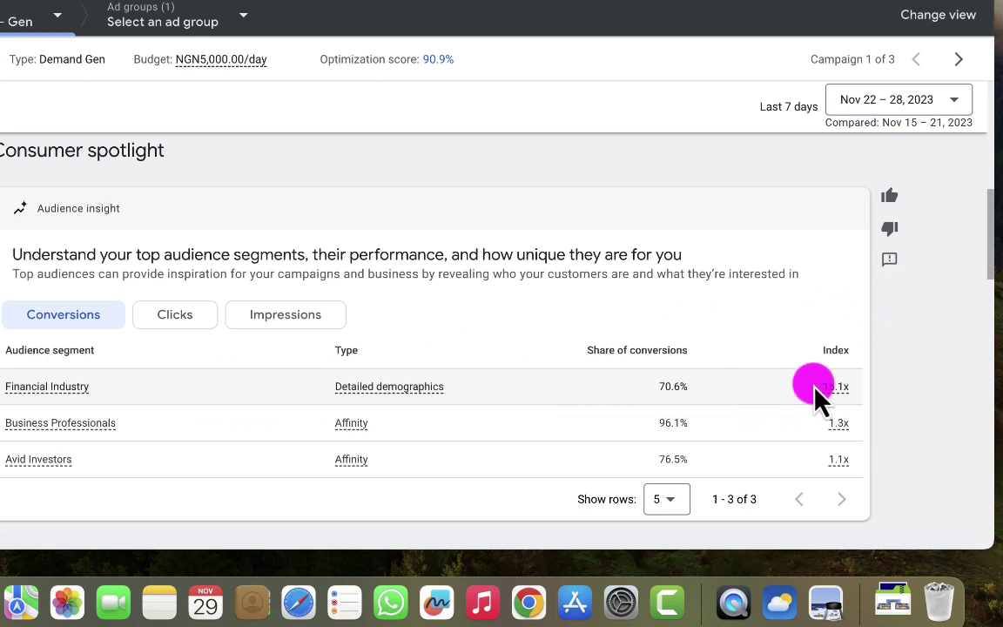
mouse_move(834, 389)
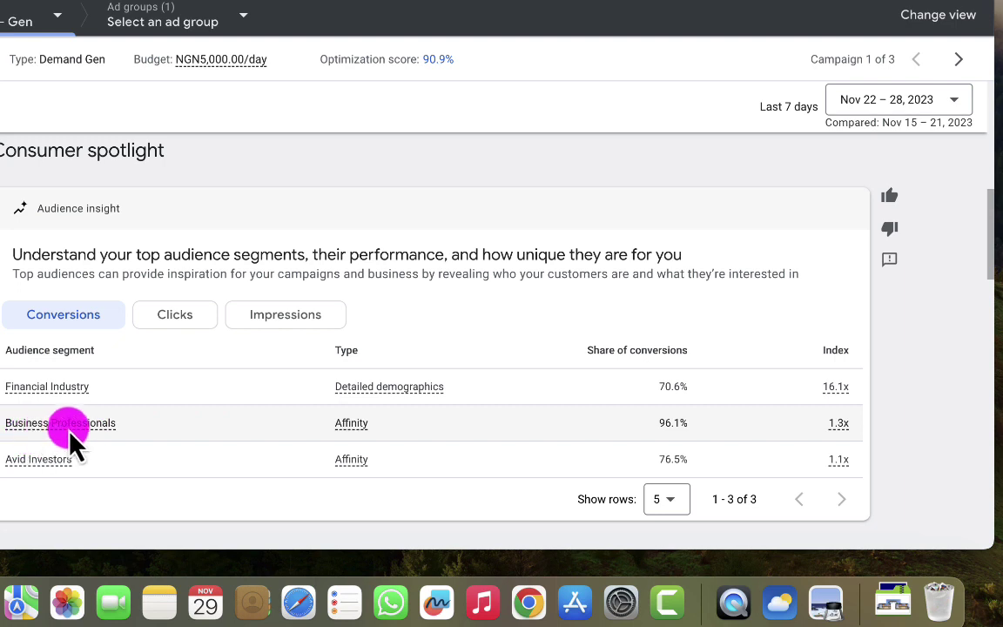
mouse_move(834, 431)
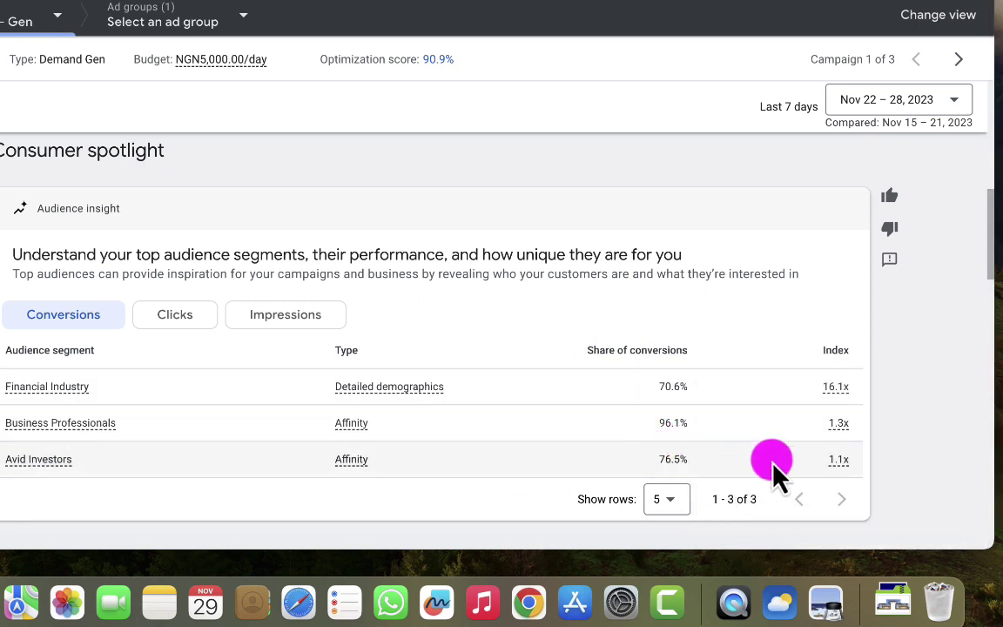
mouse_move(841, 466)
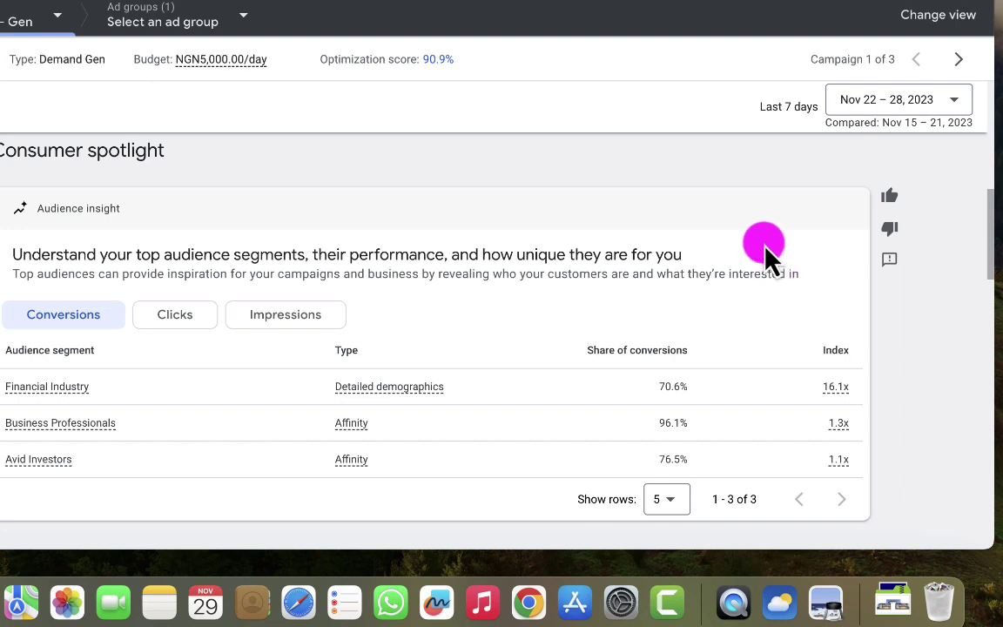
mouse_move(833, 385)
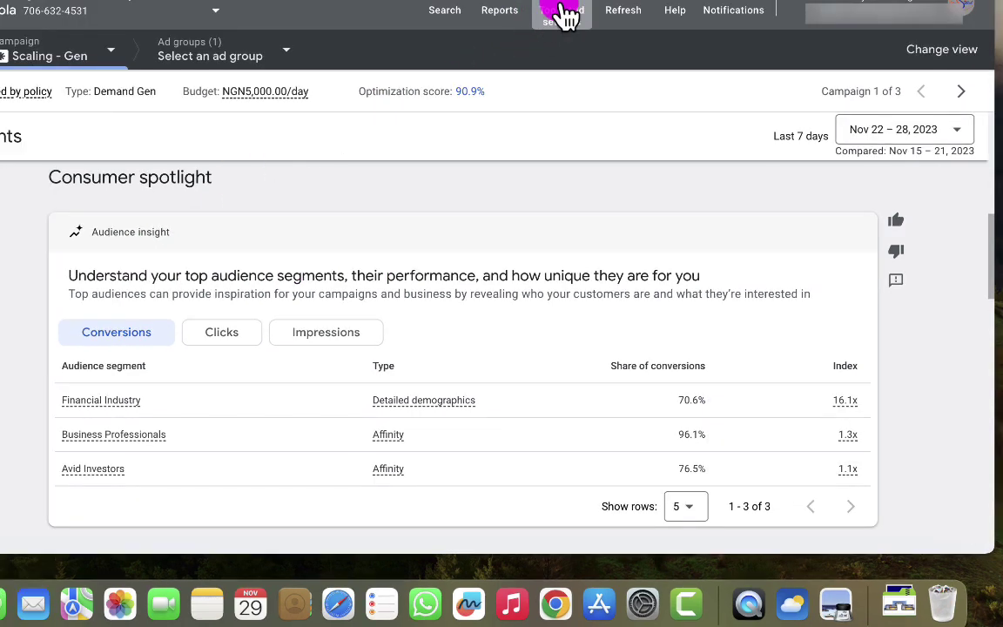
Open the Audience manager from the shared library, with another copy in a new browser tab.
left_click(566, 13)
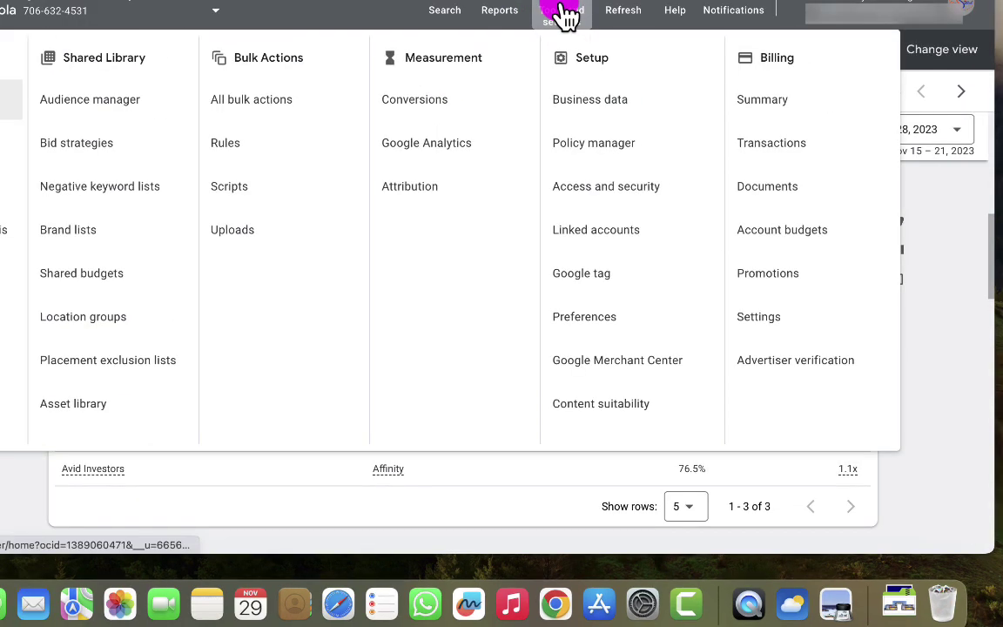
left_click(107, 103)
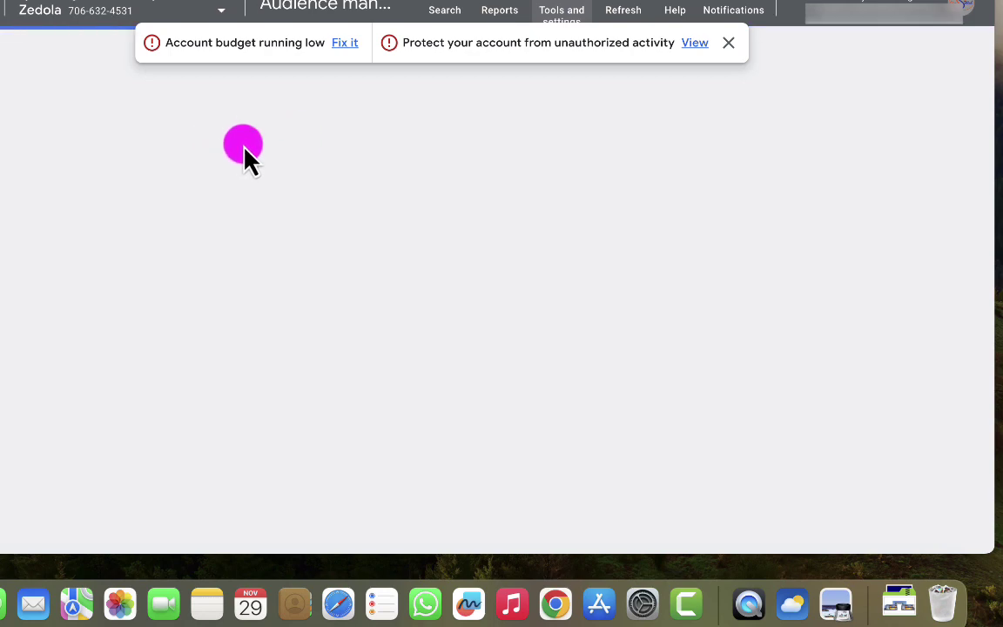
left_click(567, 10)
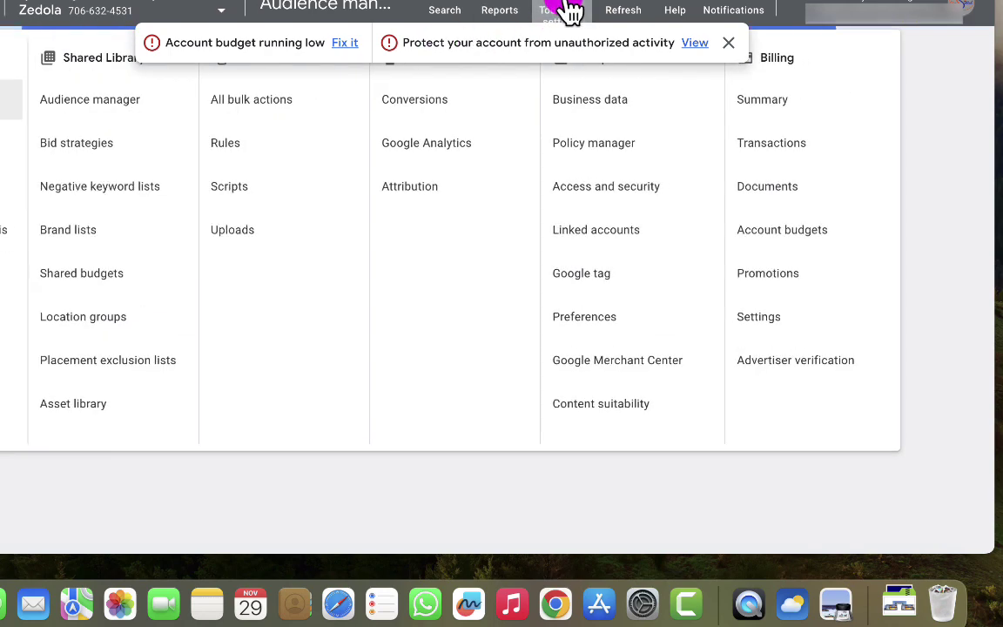
right_click(130, 106)
left_click(184, 108)
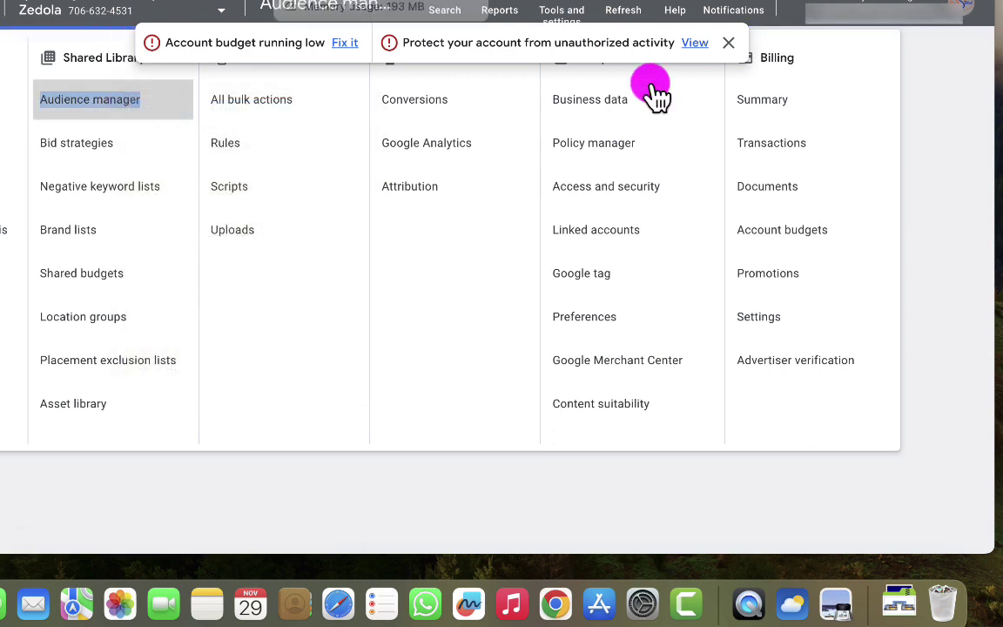
left_click(936, 118)
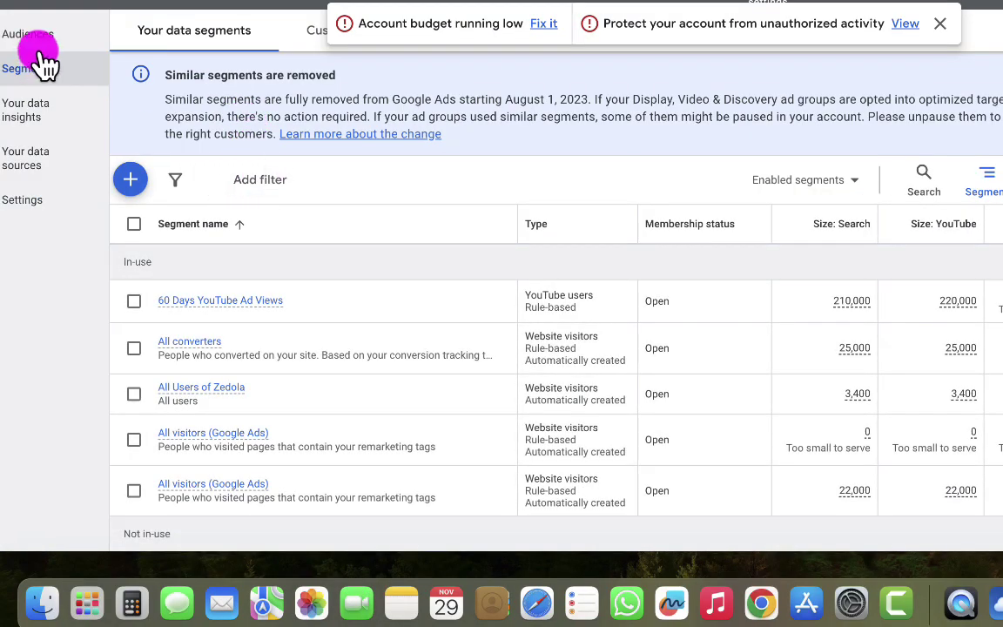
Start creating a new audience in the Audience manager's audiences list.
left_click(33, 38)
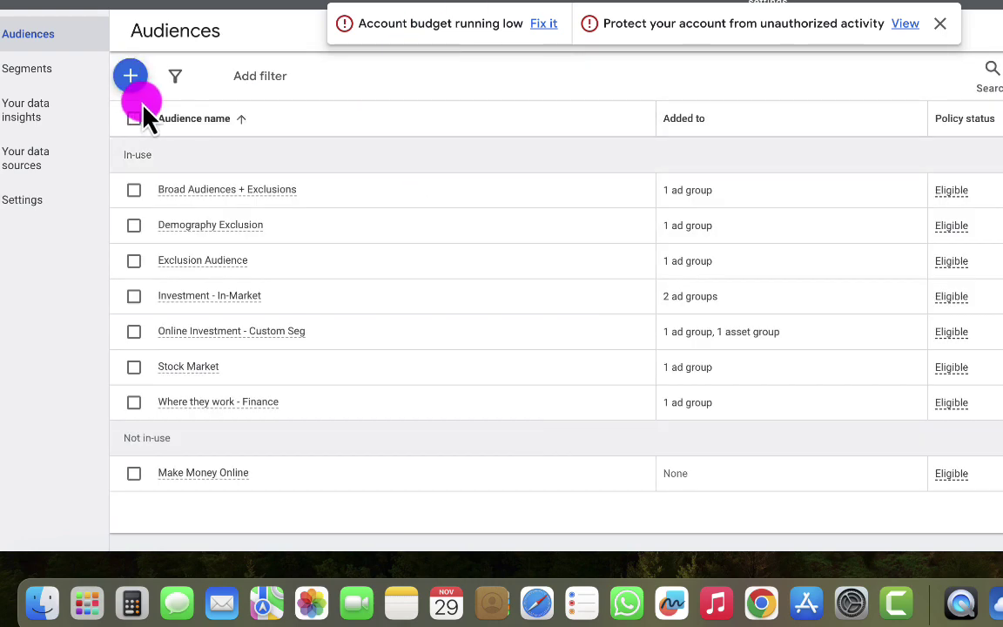
left_click(131, 83)
left_click(646, 53)
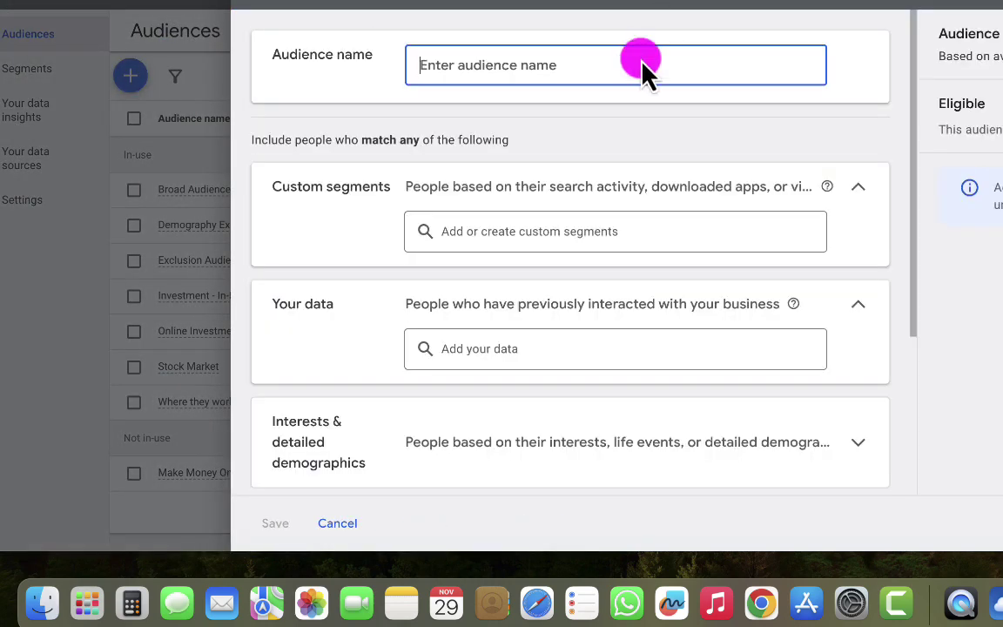
In the other browser tab, reopen the Scaling - Gen campaign's insights and check the type of the Financial Industry segment.
left_click(26, 68)
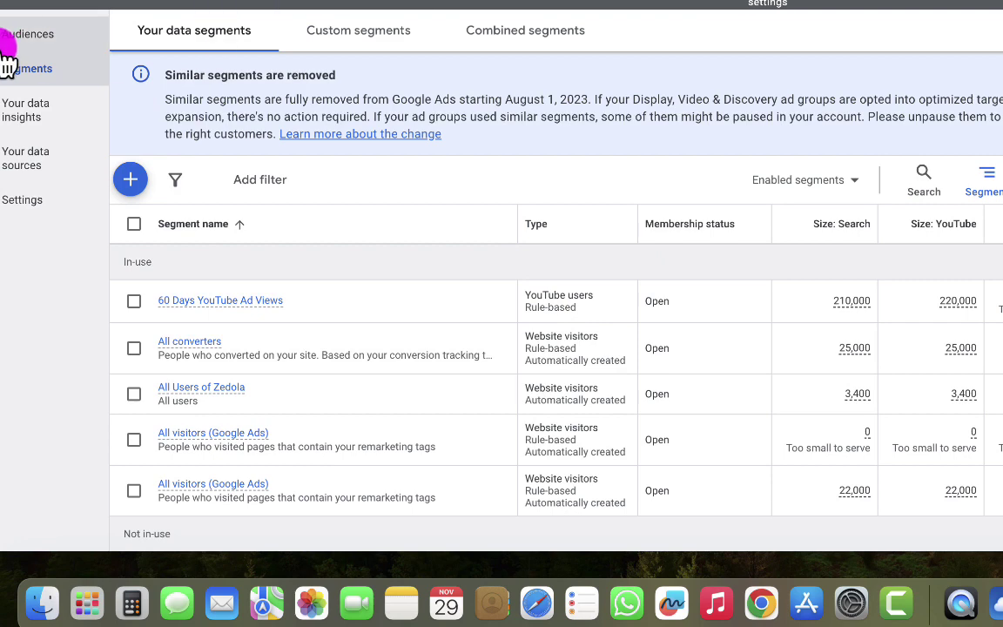
left_click(657, 3)
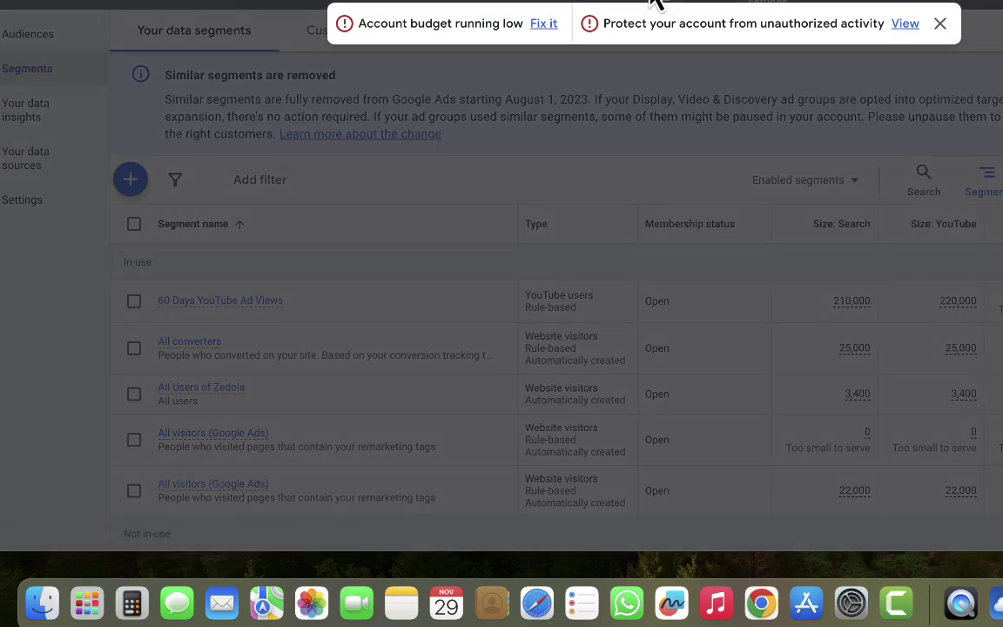
key("g")
key("o")
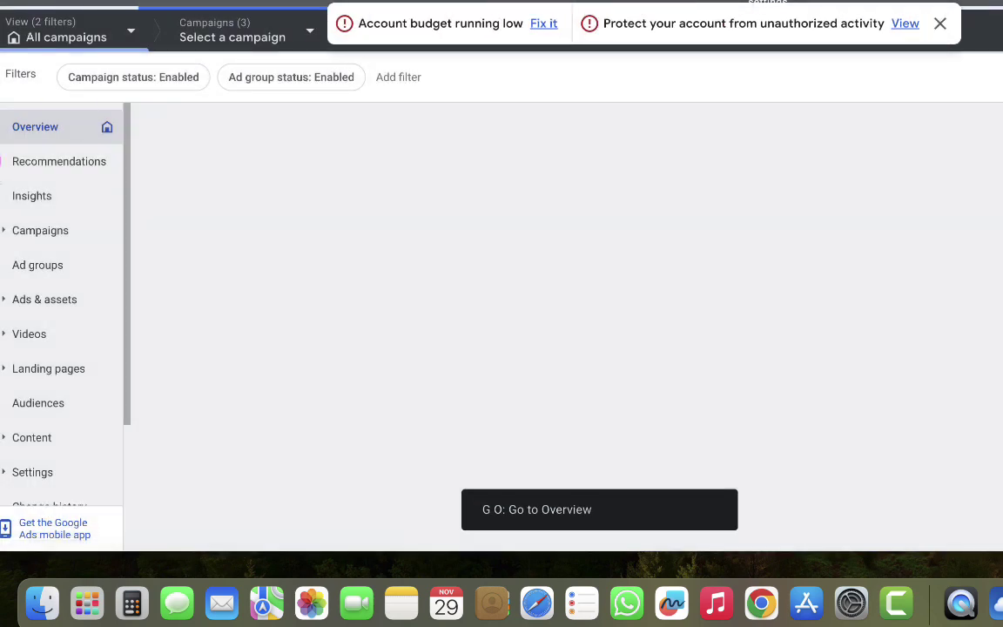
left_click(27, 230)
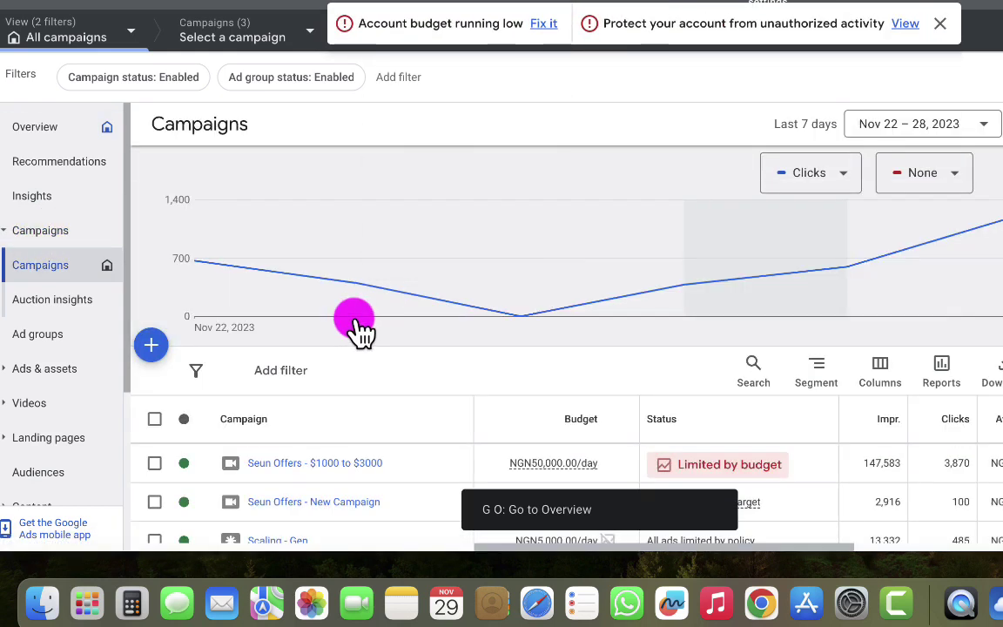
scroll(354, 331, "down", 2)
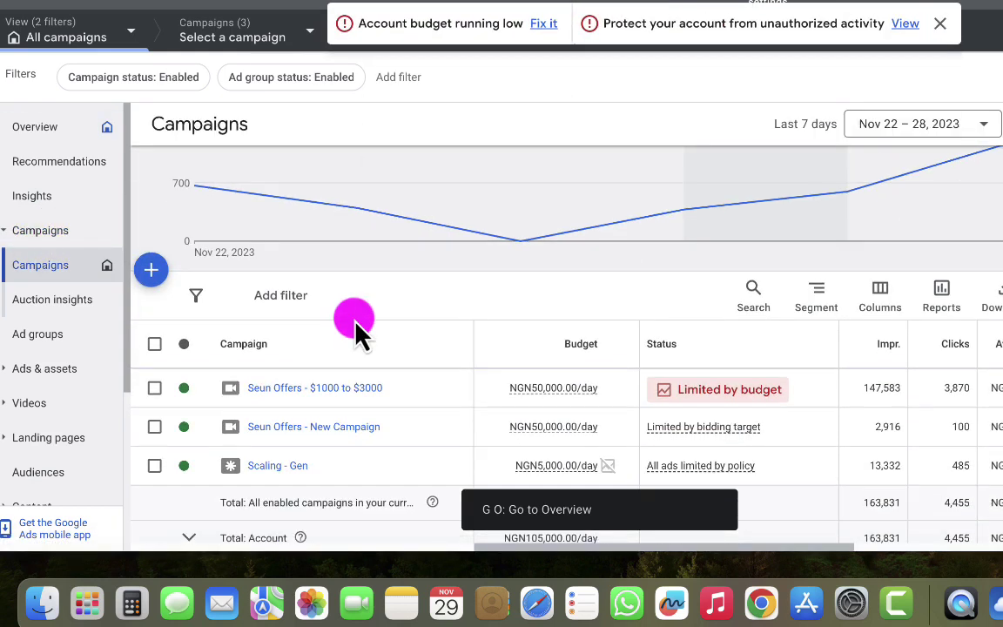
left_click(283, 463)
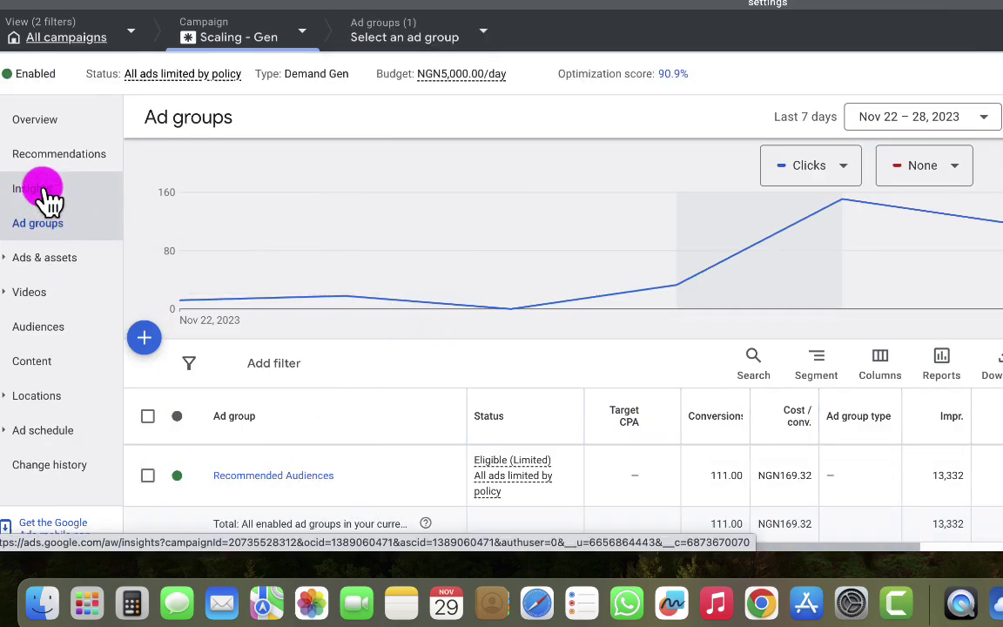
left_click(47, 195)
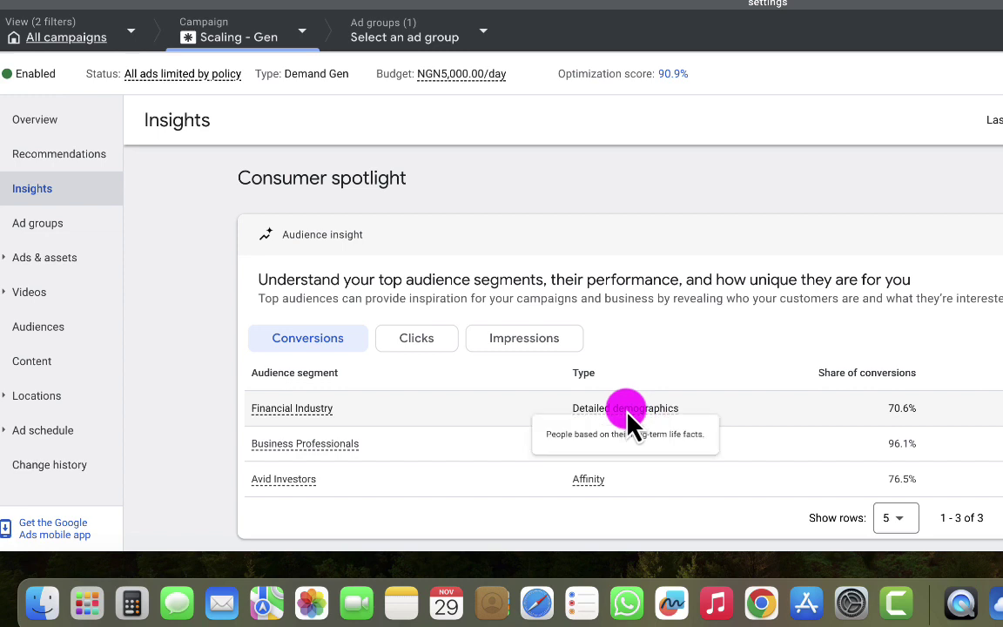
mouse_move(624, 412)
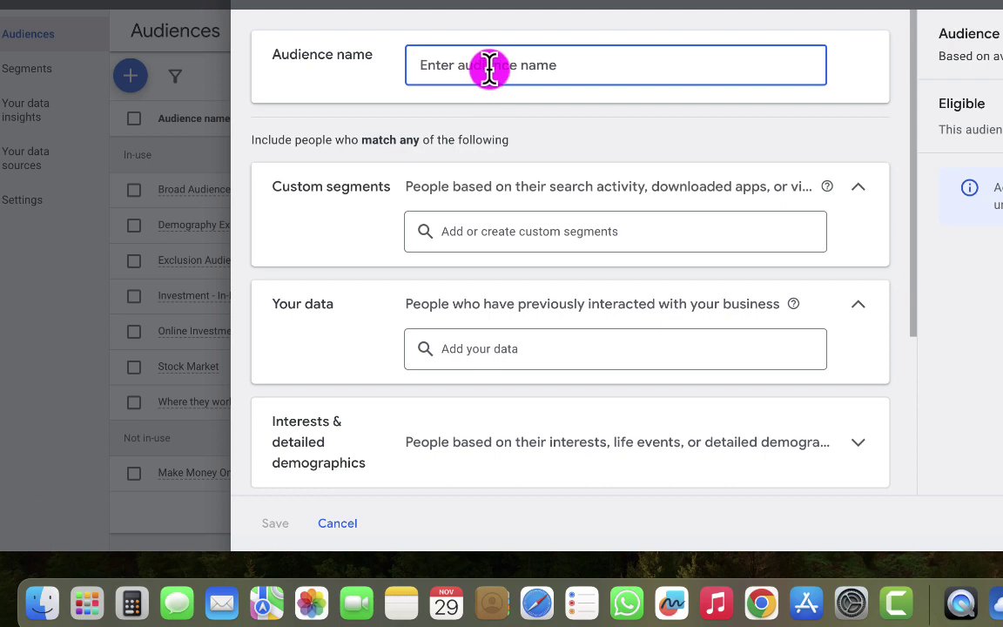
Name the new audience "Detailed Demographic - Financial Industry".
type("Detailed Demogr")
key("BackSpace")
type("graph")
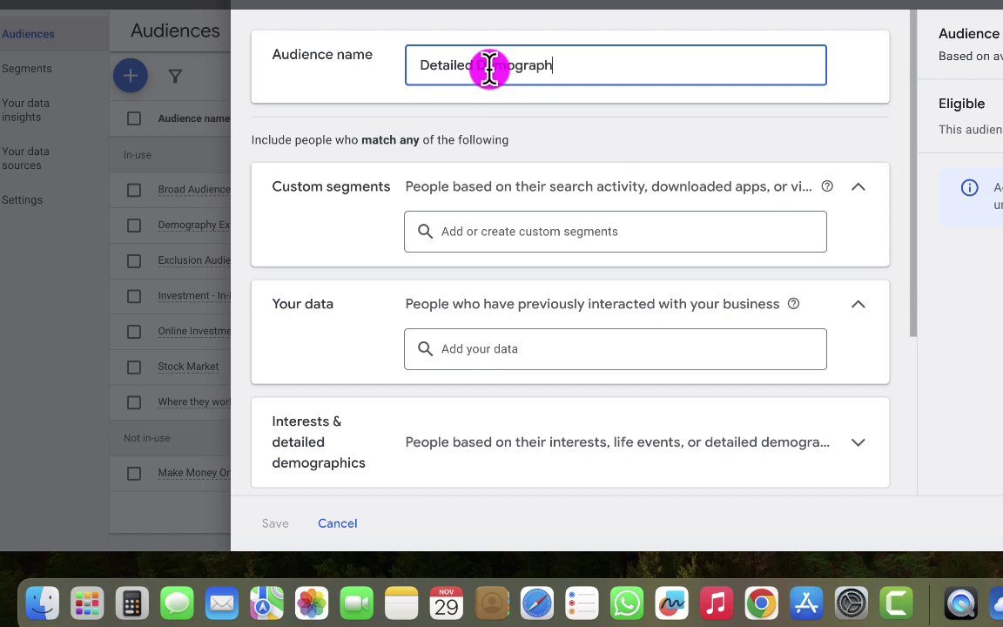
type("ic -")
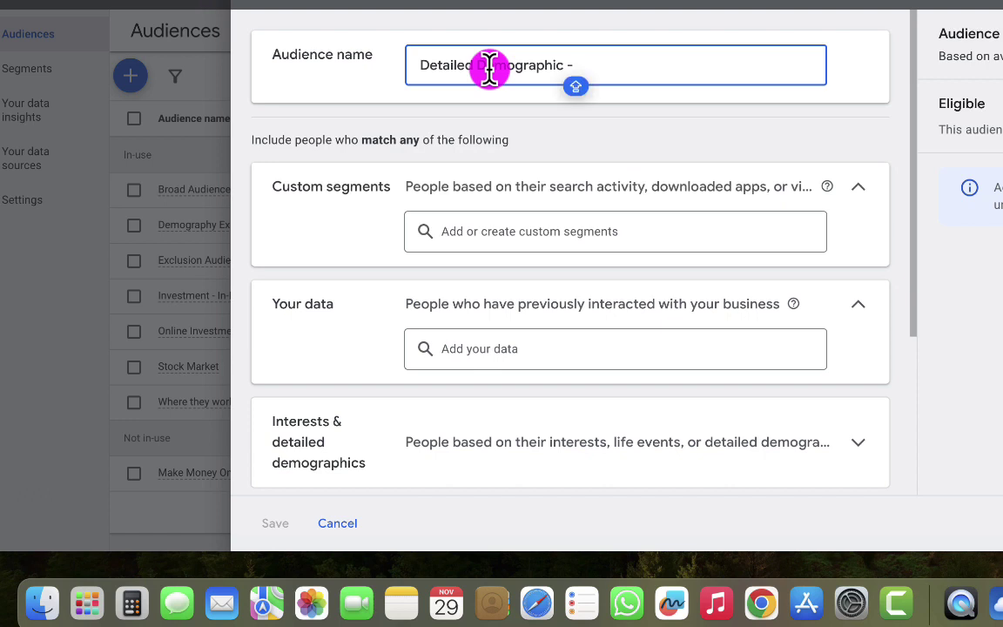
type(" Financial")
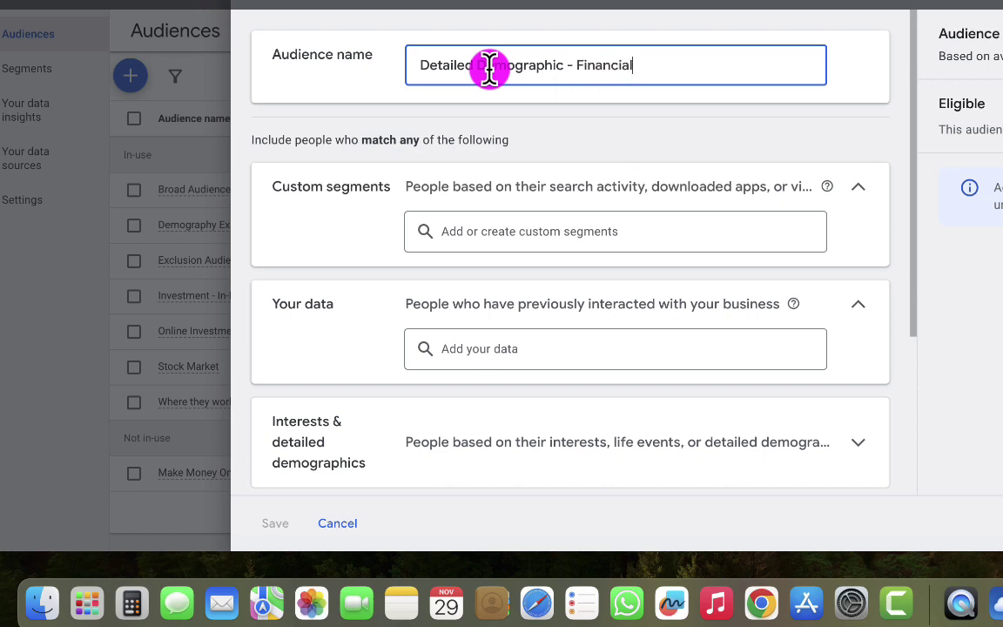
key("Caps_Lock")
type("Industry")
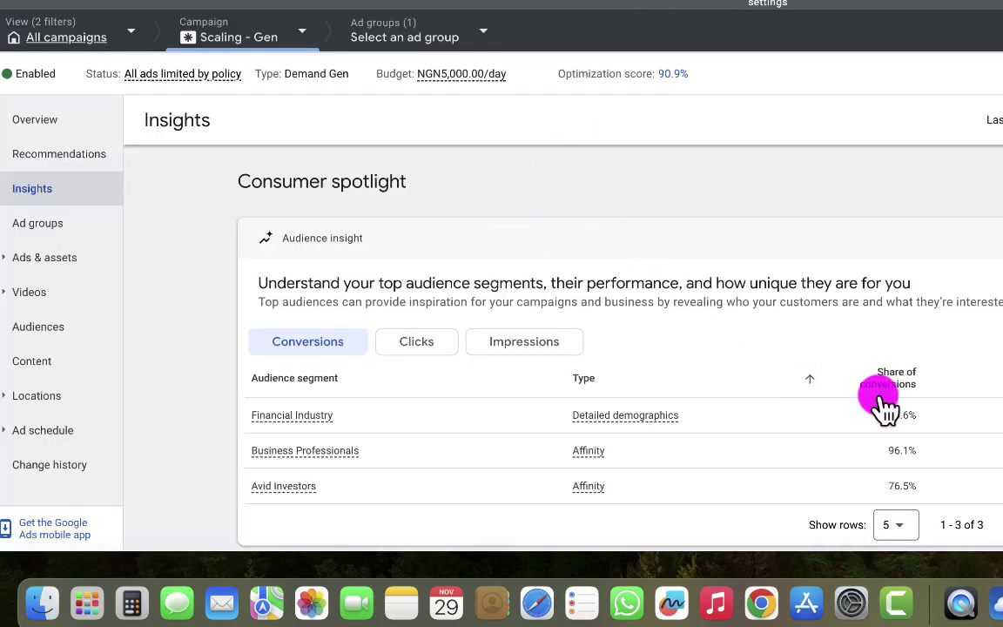
Add the Financial Industry segment to the audience from the Employment industries under Detailed demographics.
mouse_move(992, 412)
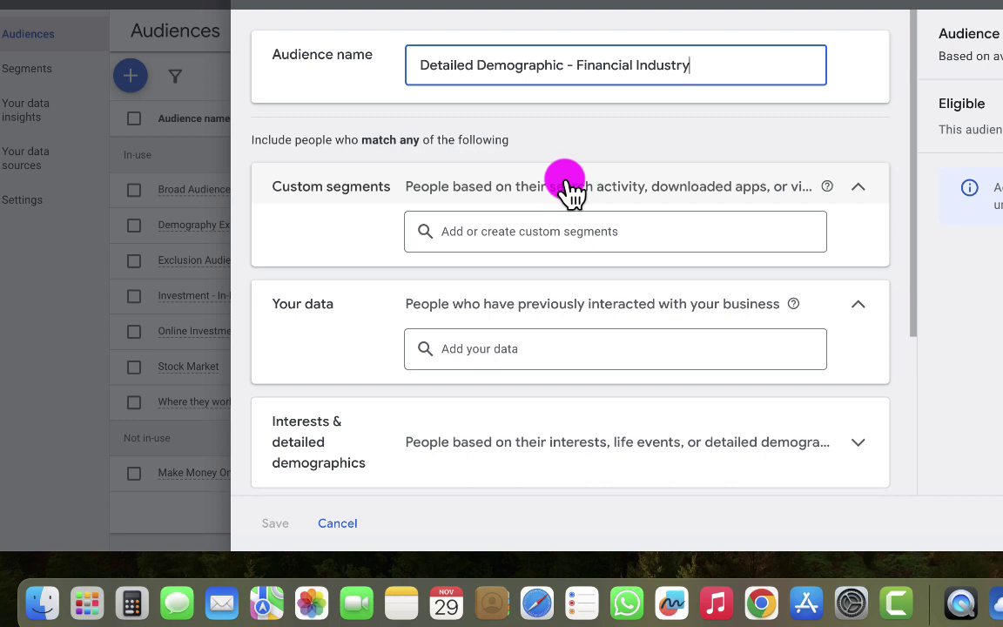
scroll(527, 265, "down", 1)
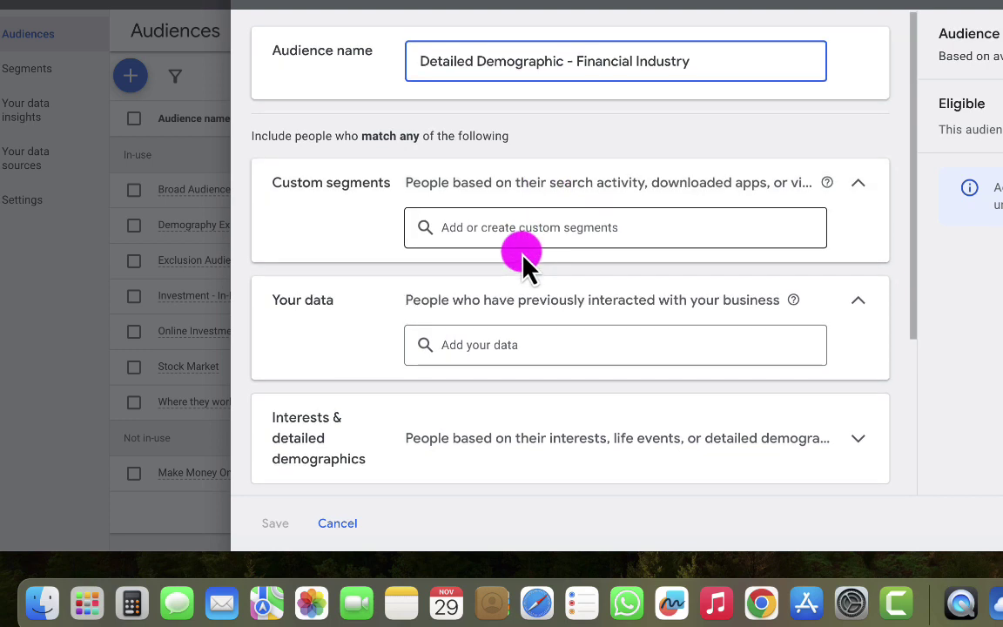
scroll(522, 262, "down", 2)
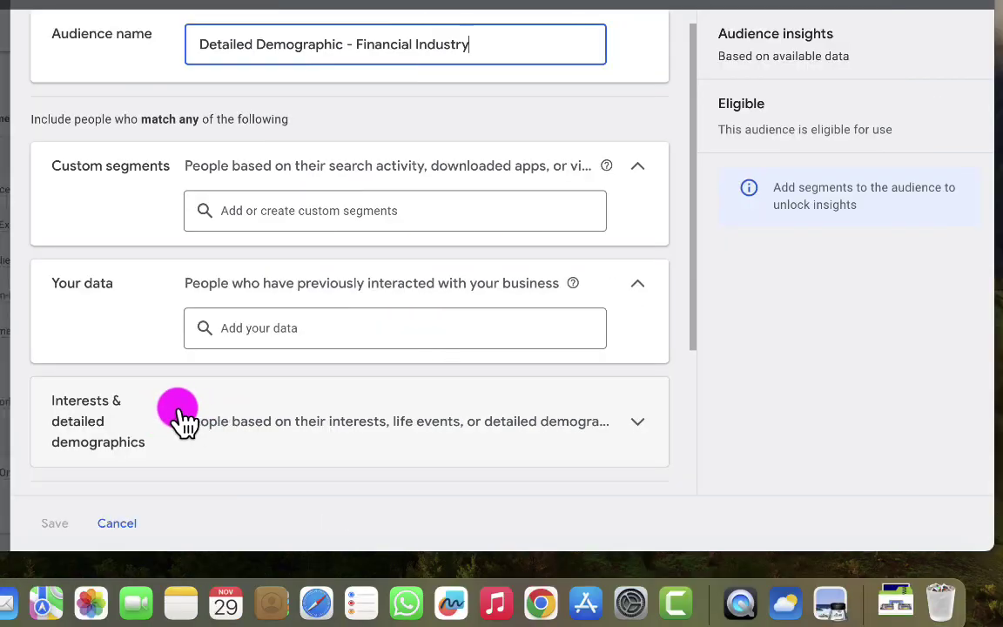
left_click(231, 424)
left_click(293, 217)
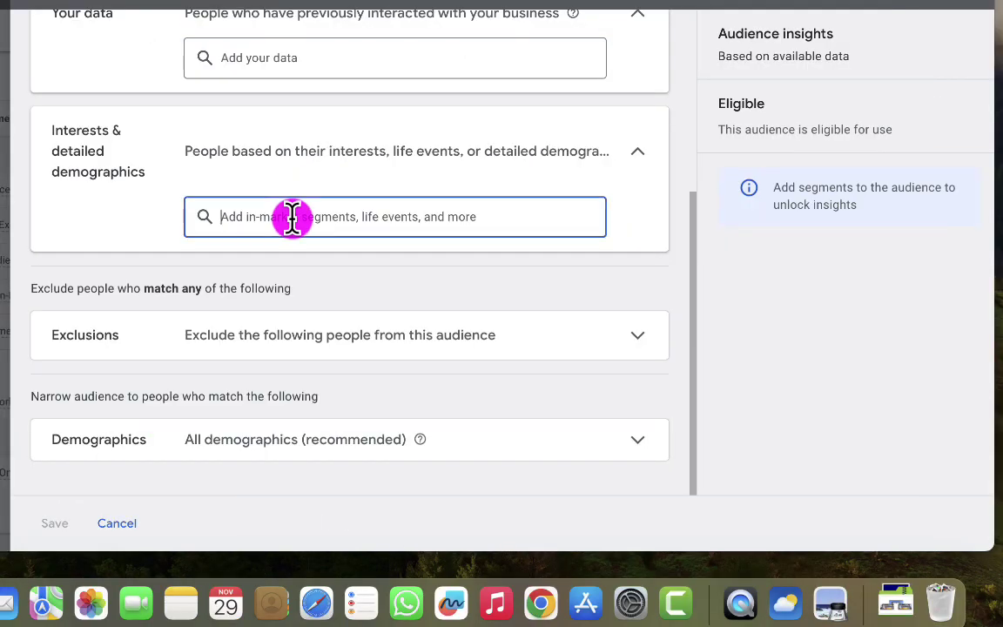
left_click(307, 211)
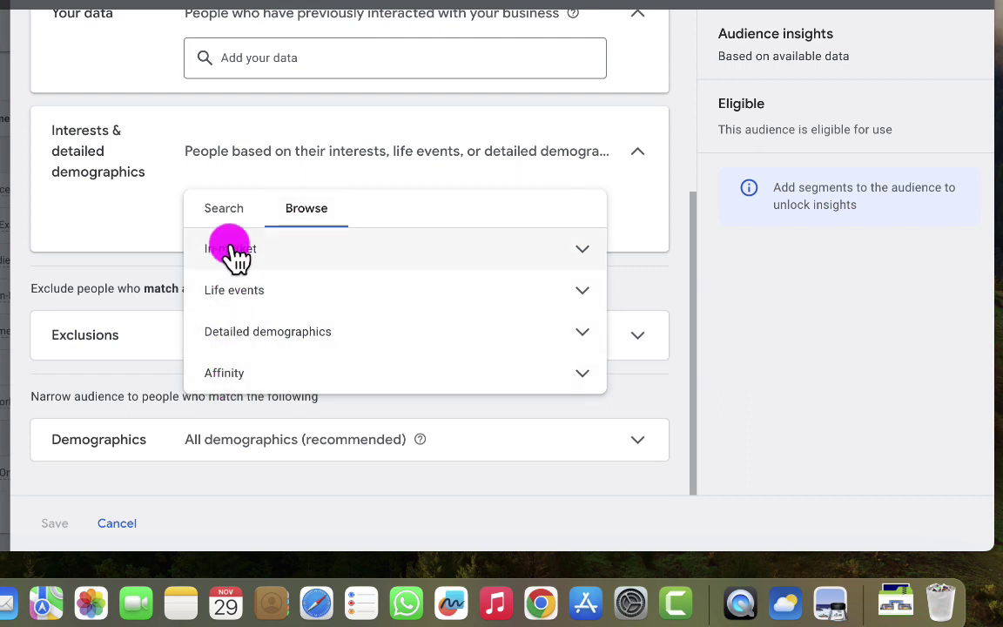
left_click(277, 334)
scroll(284, 330, "down", 3)
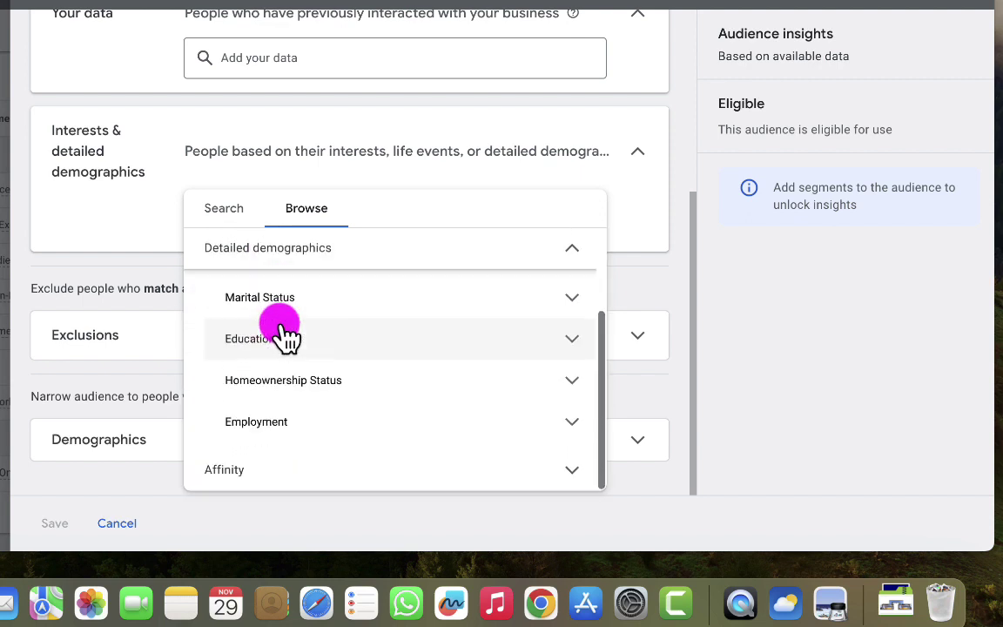
left_click(259, 425)
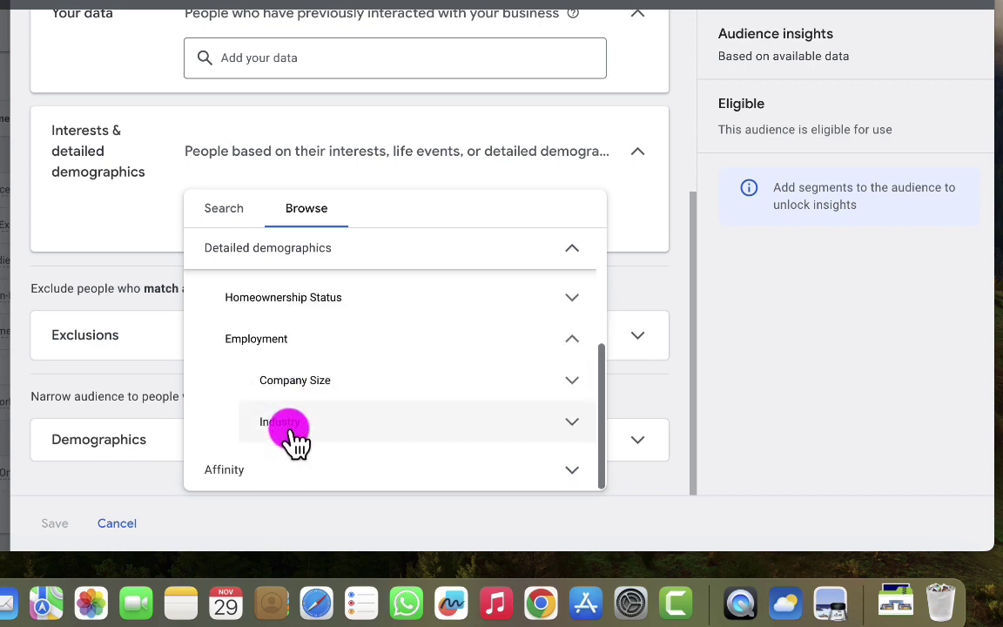
left_click(287, 426)
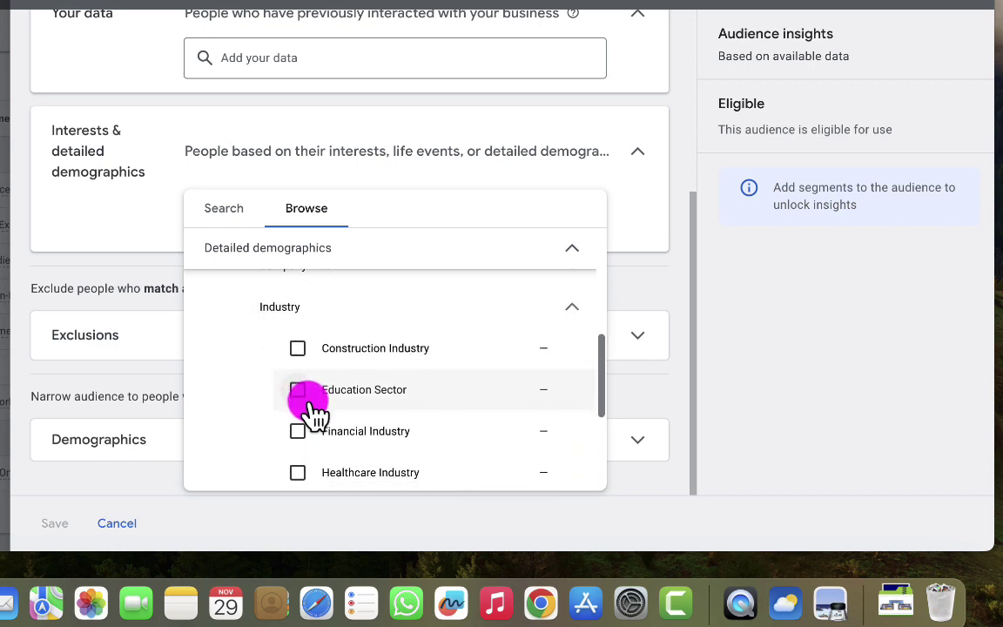
left_click(298, 433)
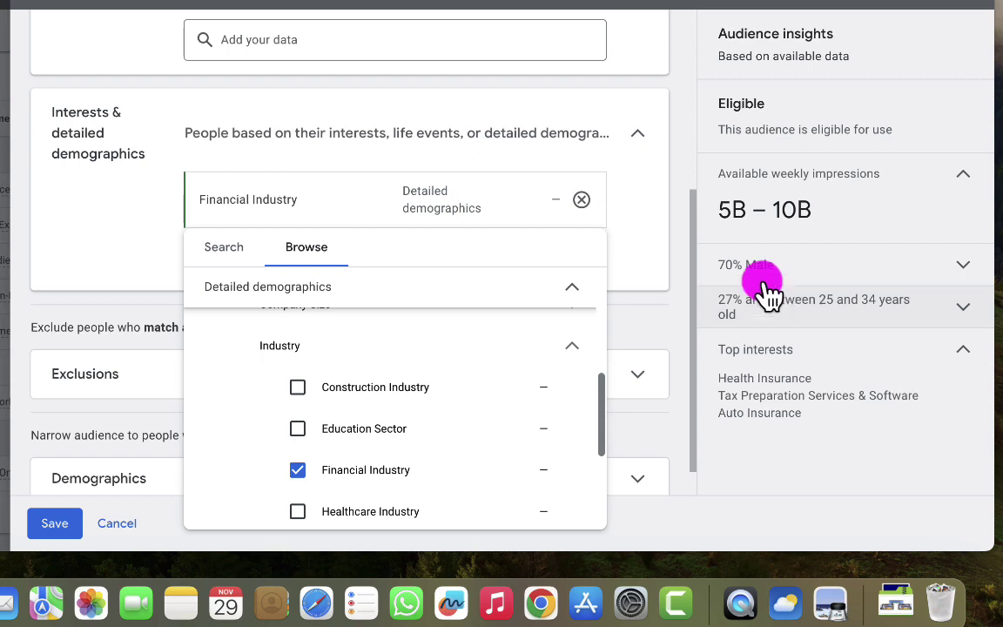
left_click(636, 261)
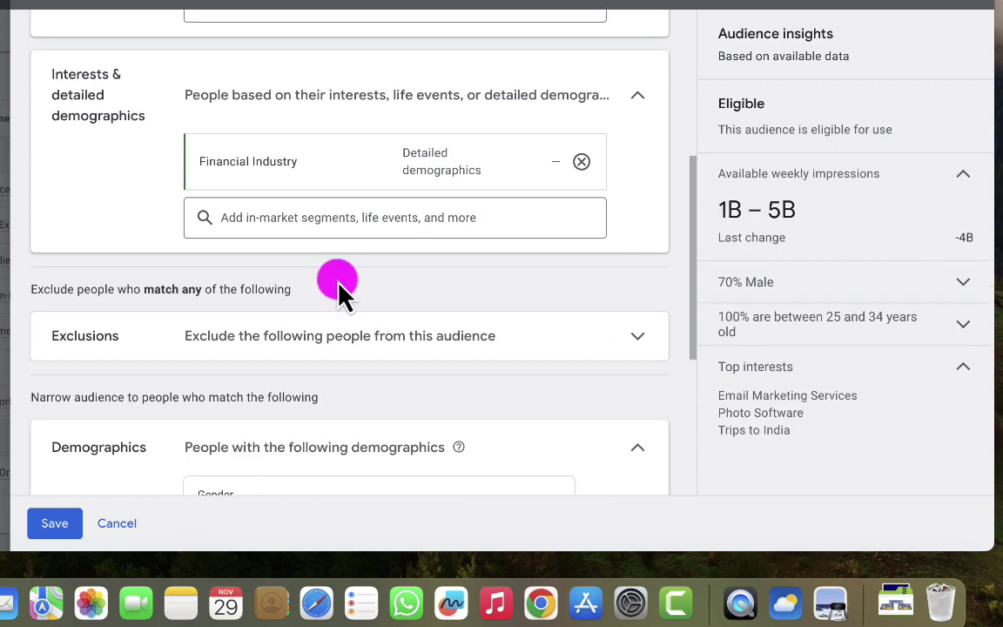
Exclude the All converters website visitors list from the audience.
scroll(341, 293, "down", 1)
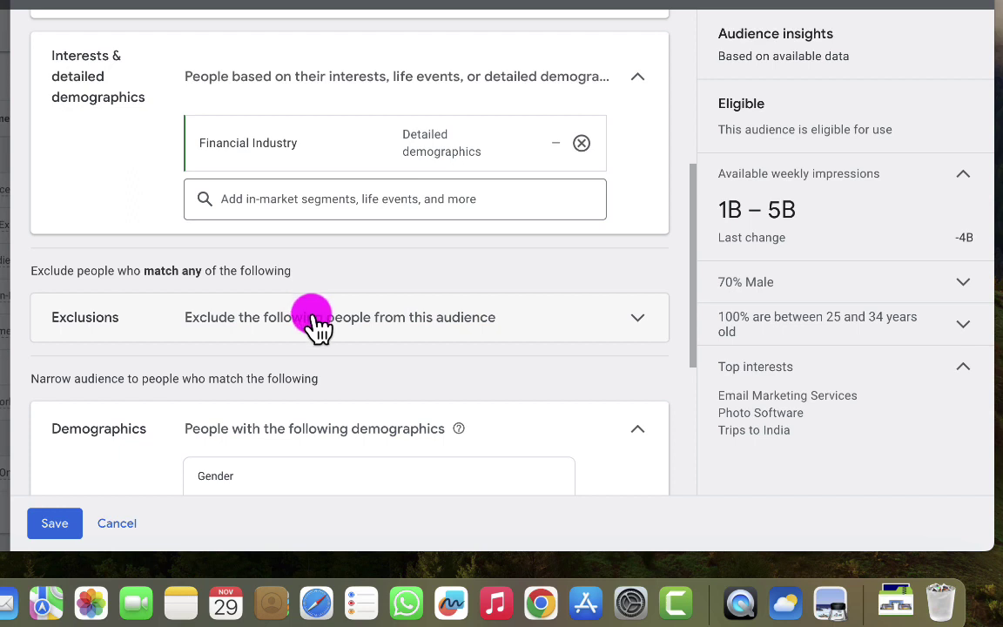
left_click(277, 329)
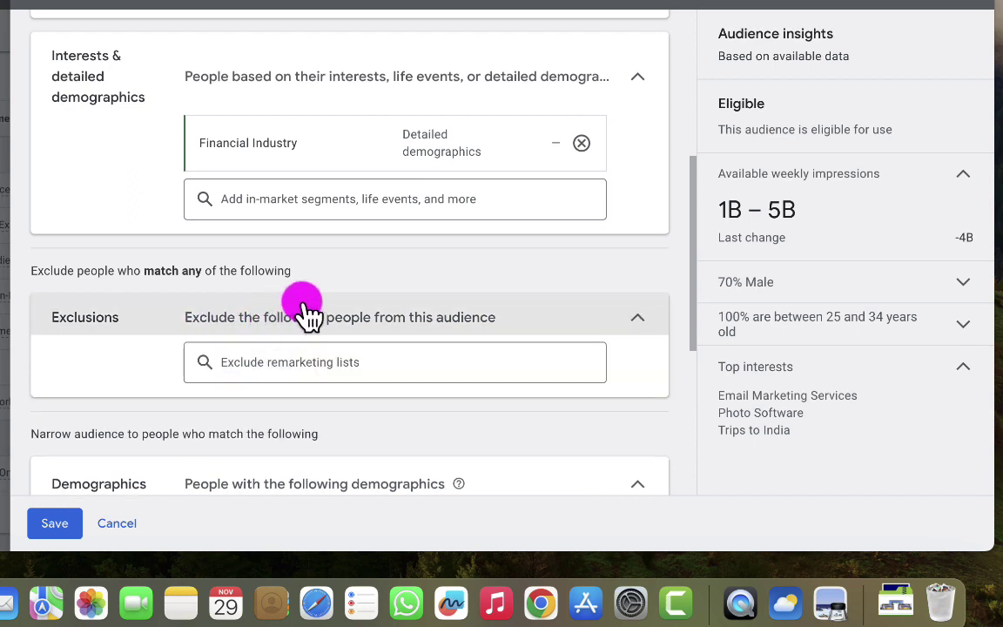
scroll(302, 314, "down", 1)
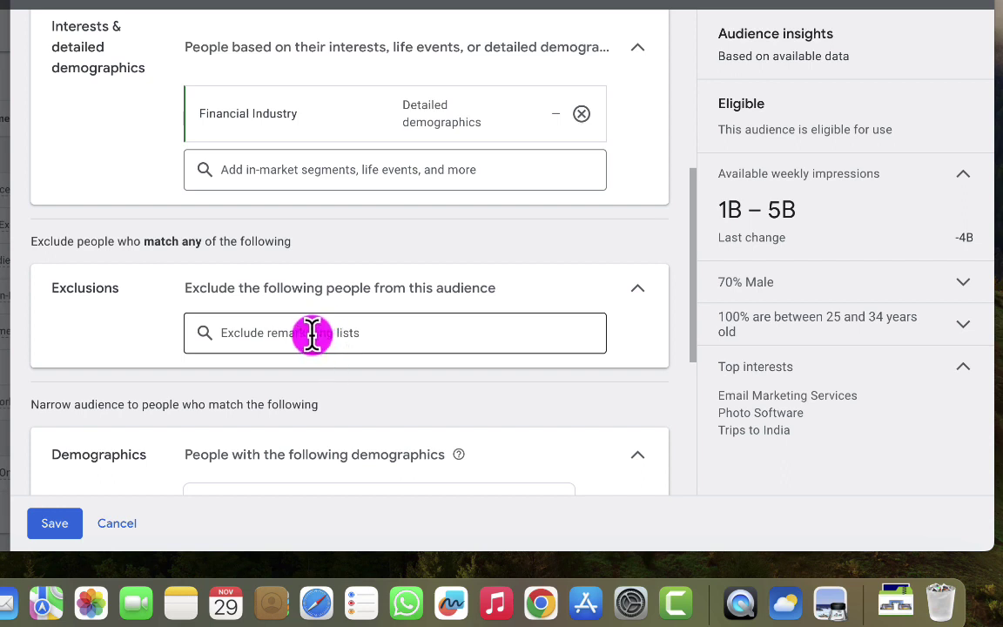
left_click(312, 333)
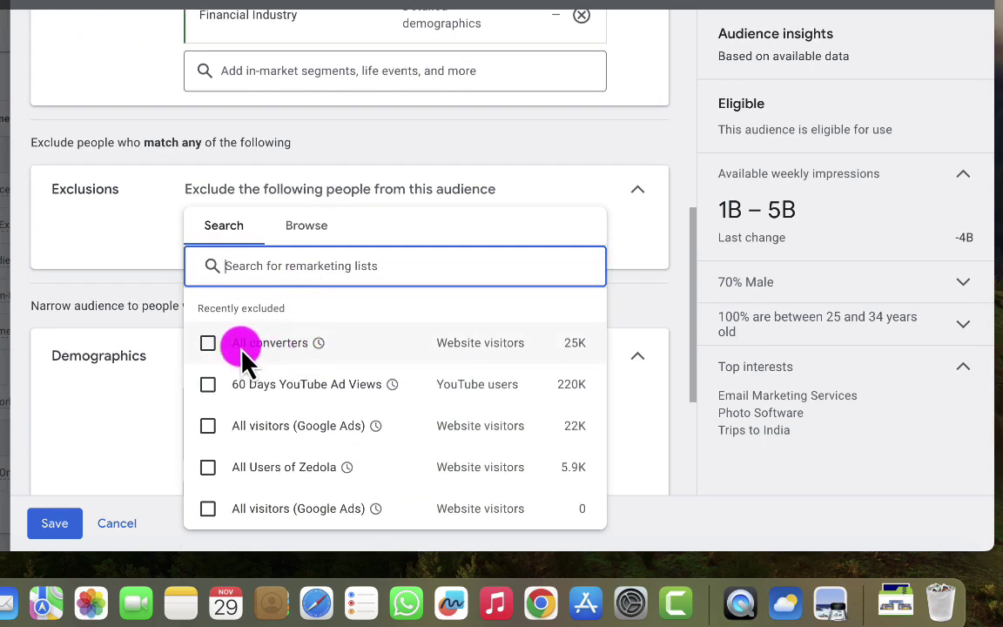
mouse_move(345, 348)
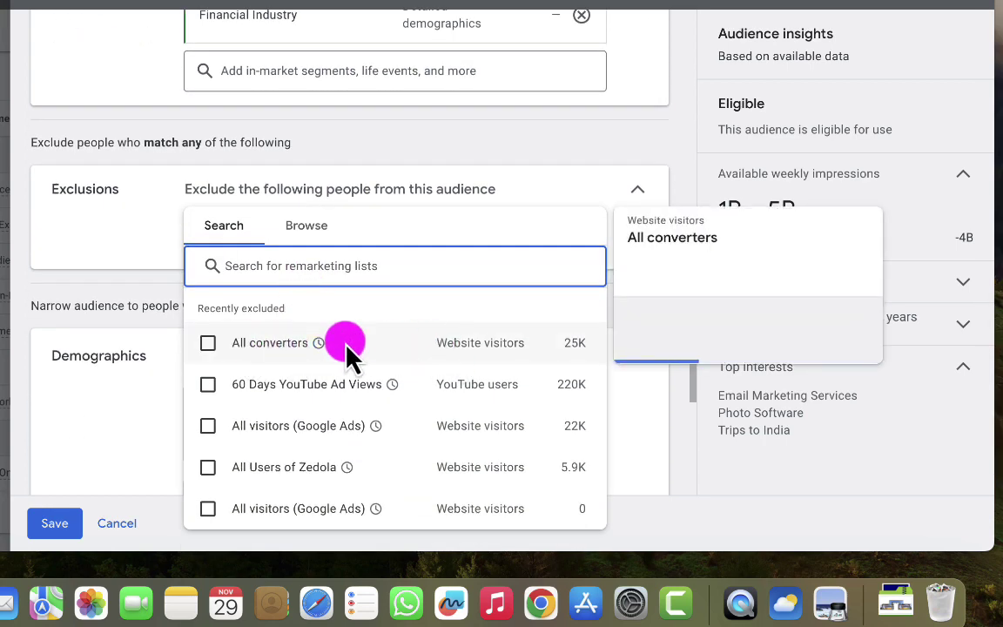
left_click(188, 346)
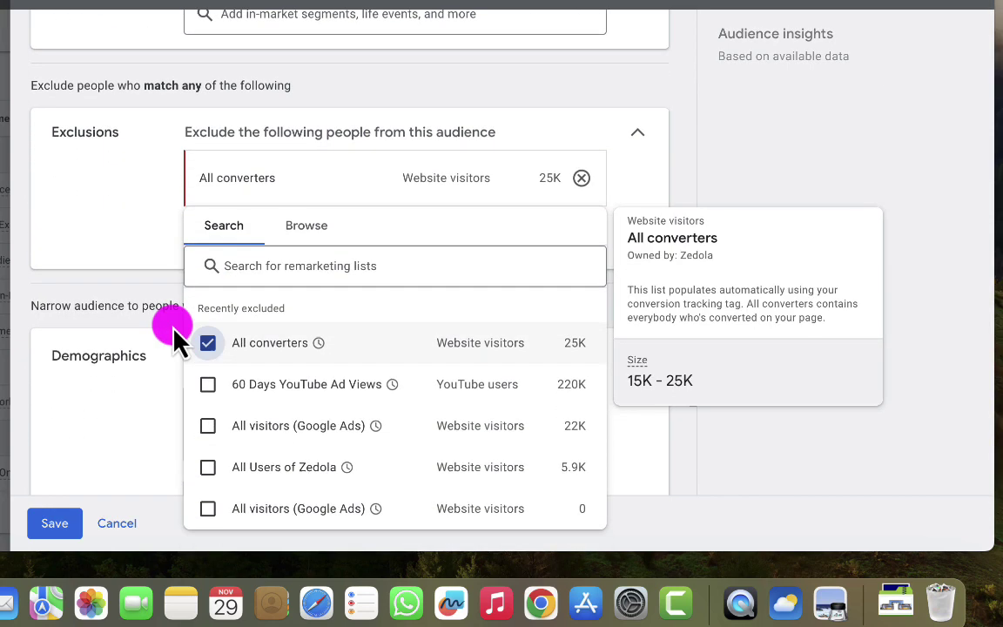
left_click(133, 235)
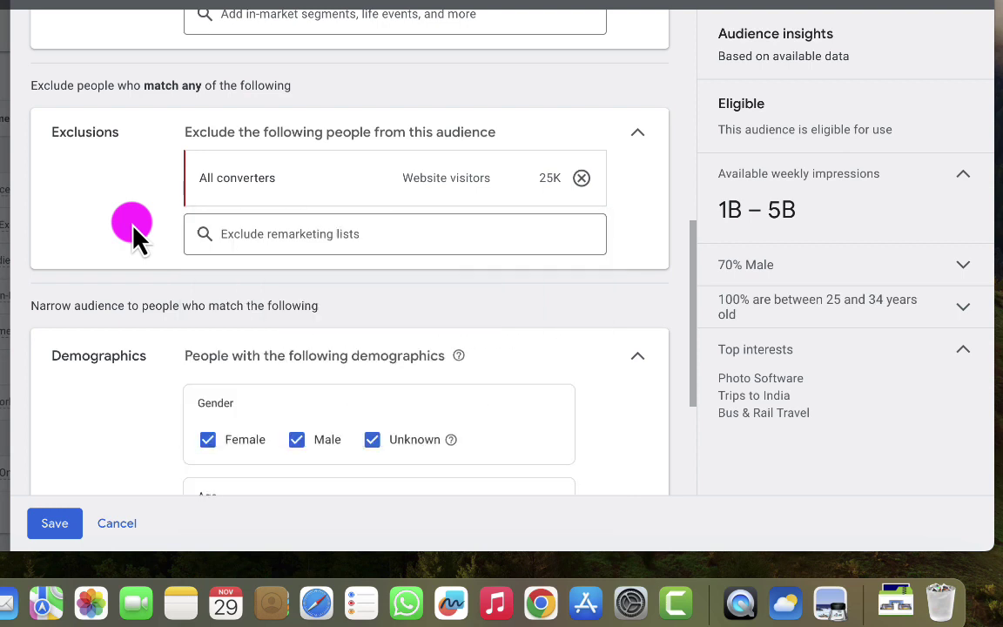
Review the audience's gender, age, parental status and household income demographics, and save the audience.
scroll(279, 340, "down", 1)
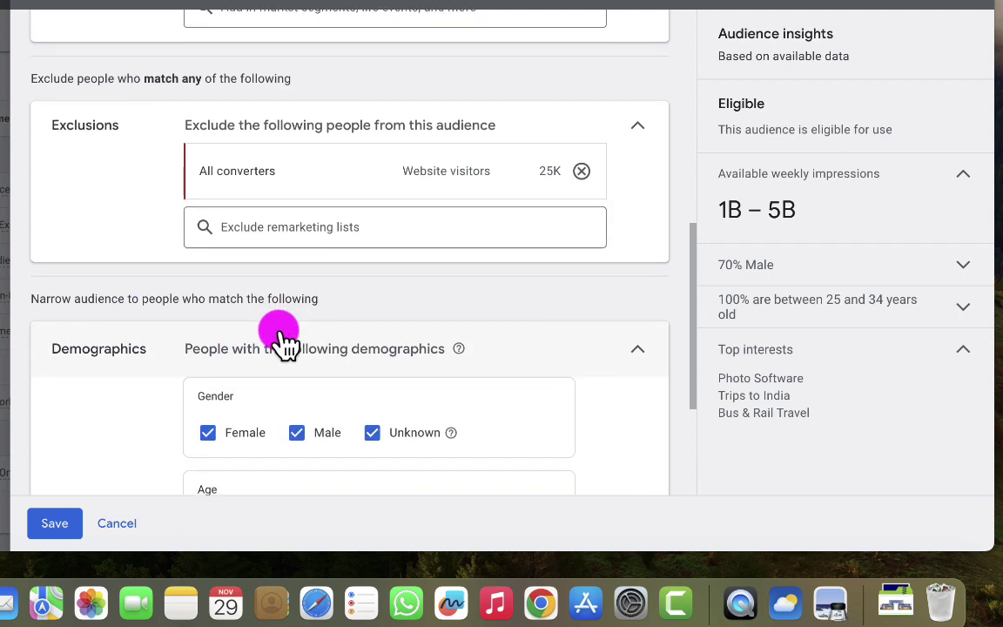
scroll(252, 343, "down", 3)
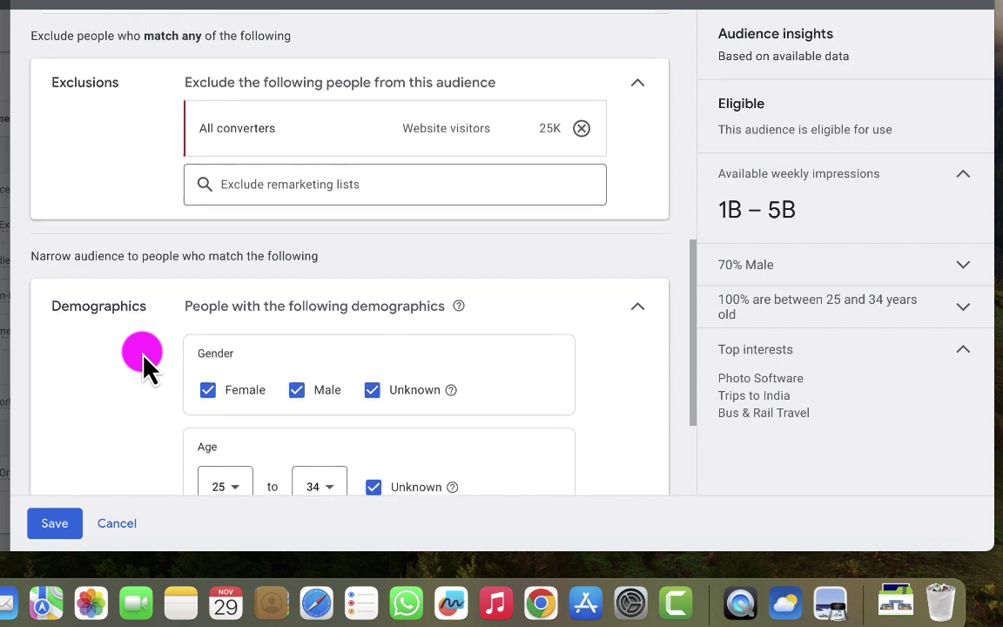
scroll(144, 365, "down", 2)
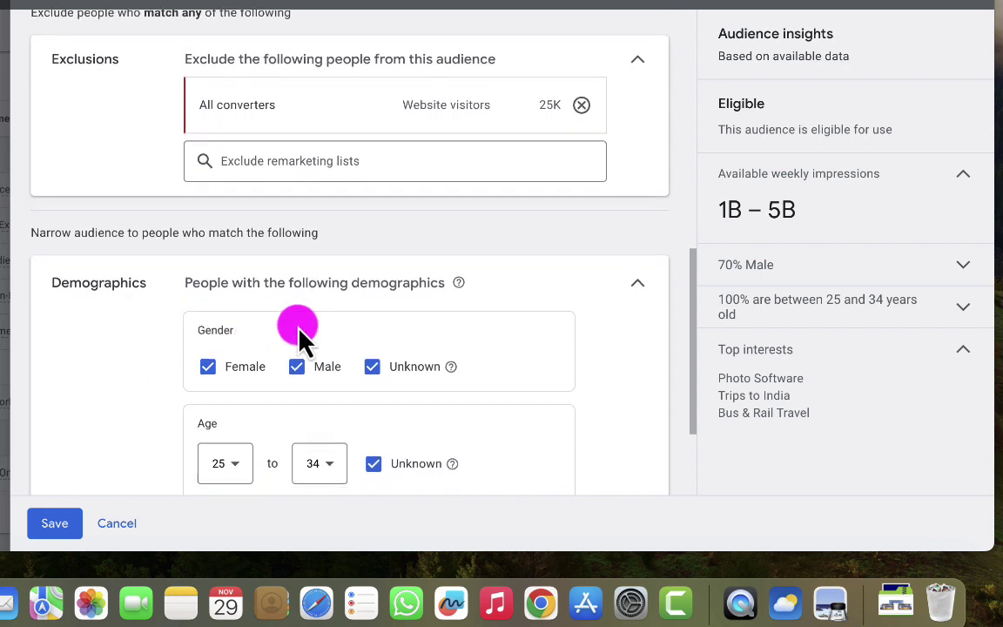
scroll(299, 339, "down", 1)
left_click(234, 468)
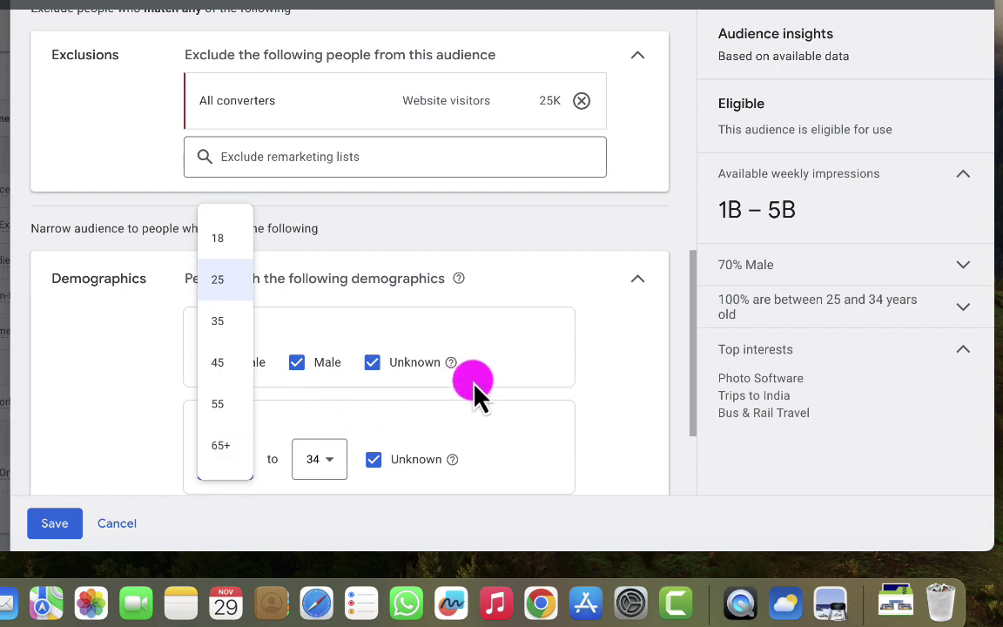
scroll(510, 376, "down", 1)
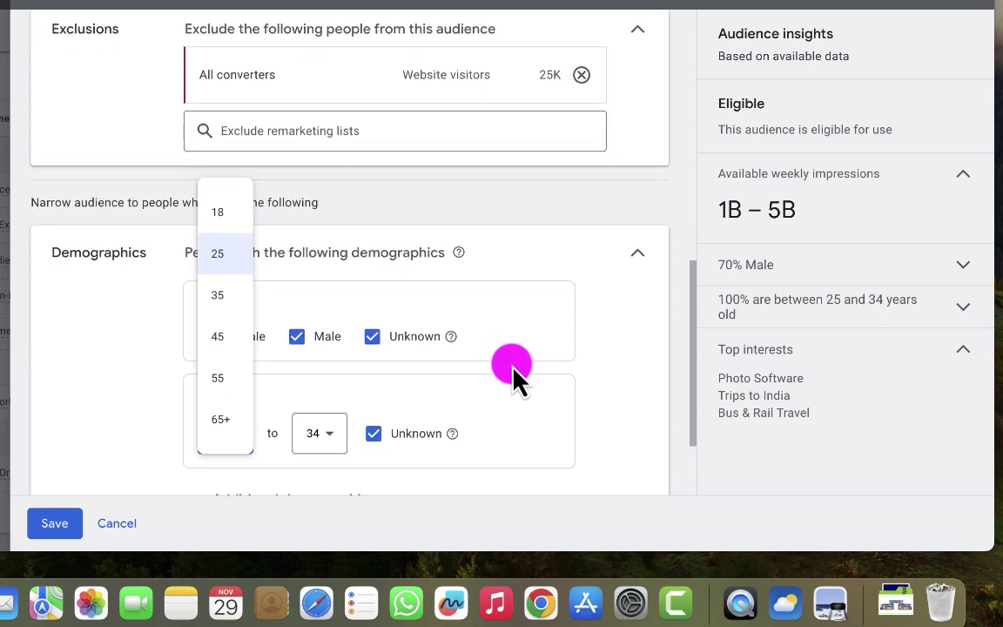
left_click(513, 376)
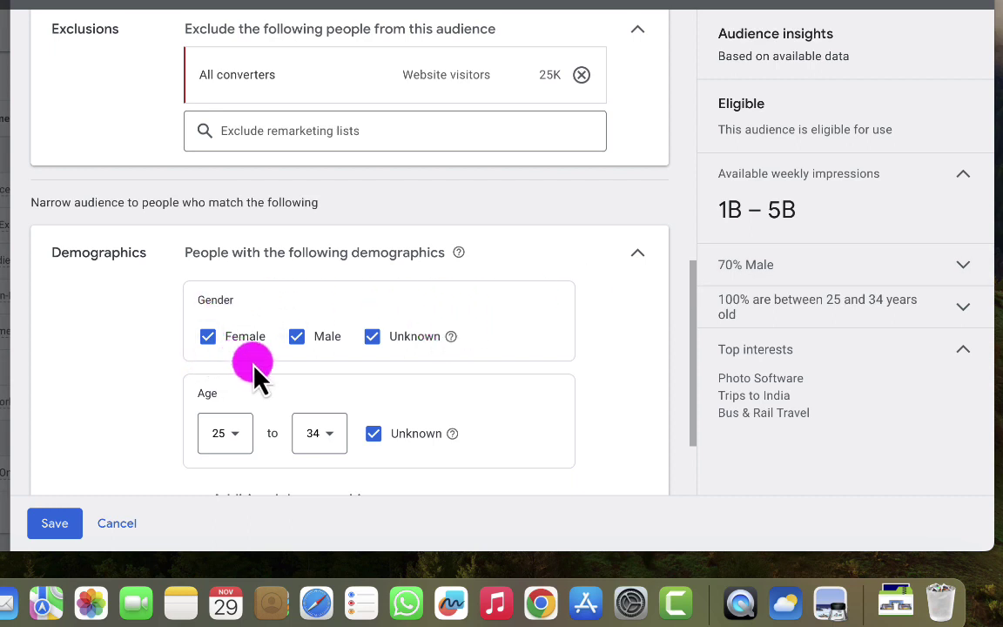
scroll(239, 364, "down", 1)
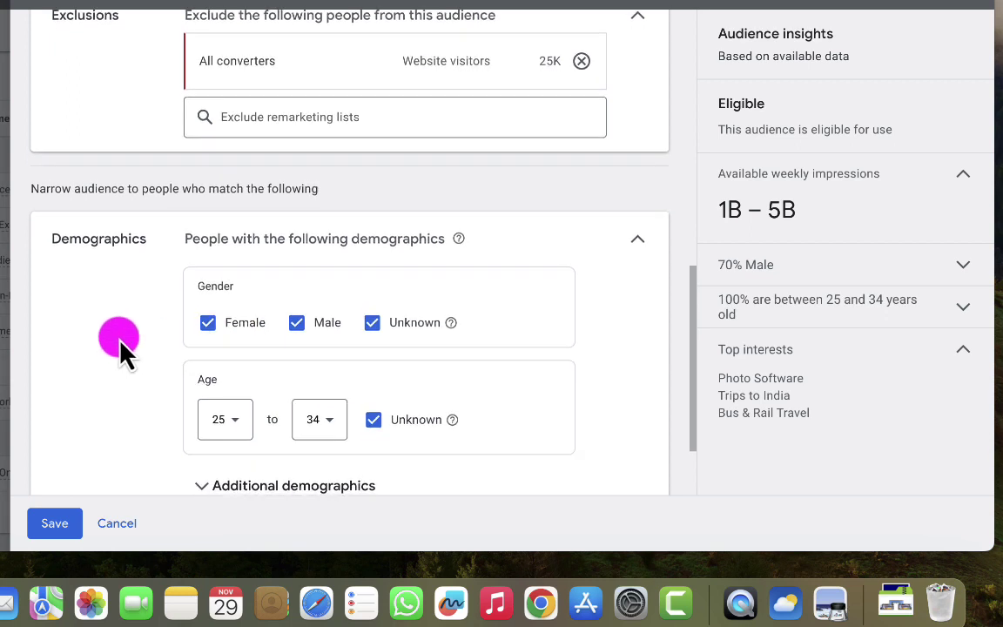
scroll(123, 348, "down", 5)
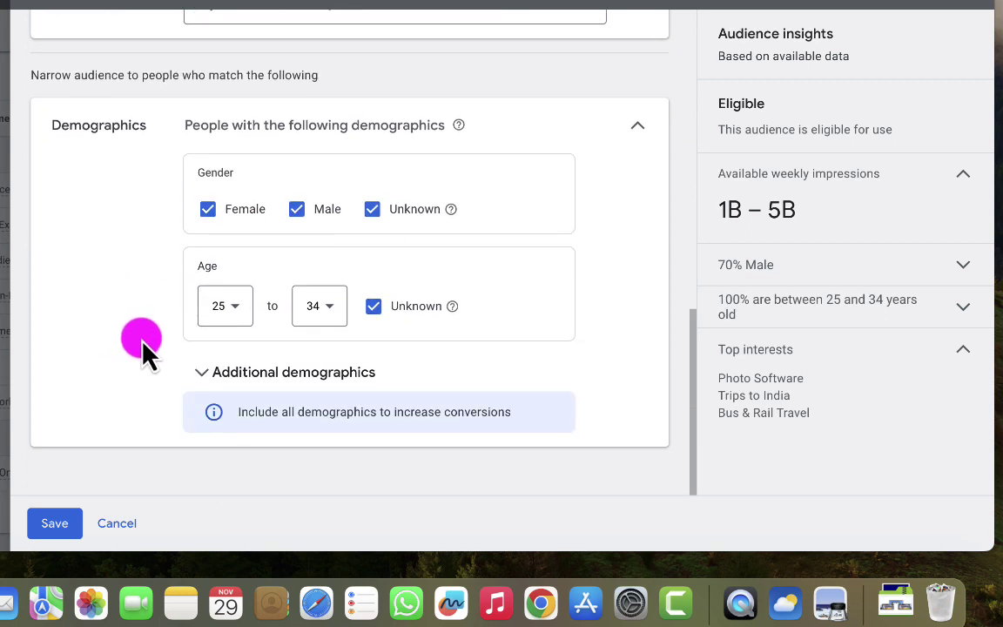
left_click(224, 374)
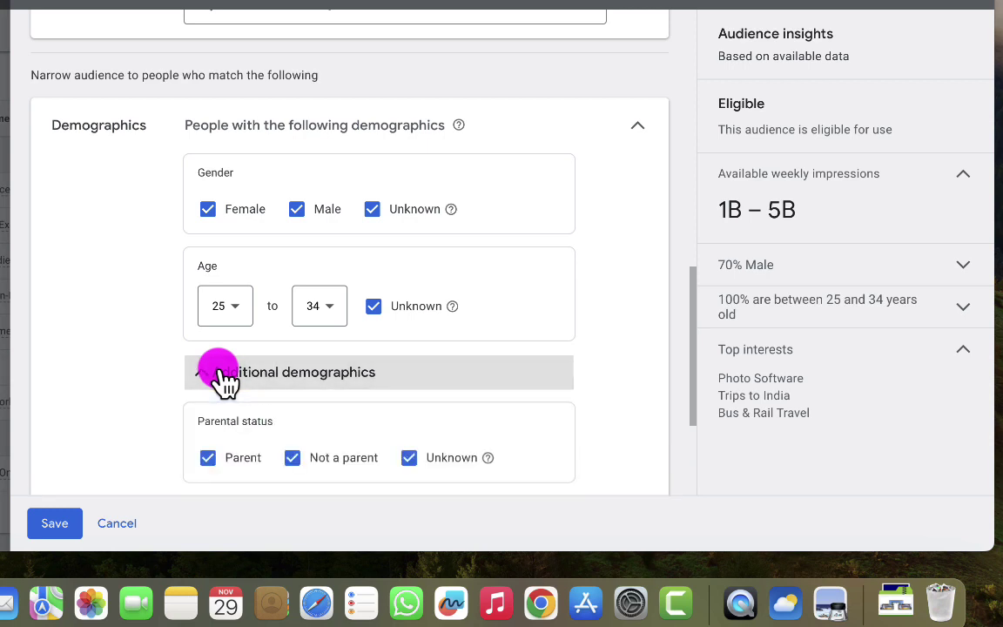
scroll(225, 380, "down", 5)
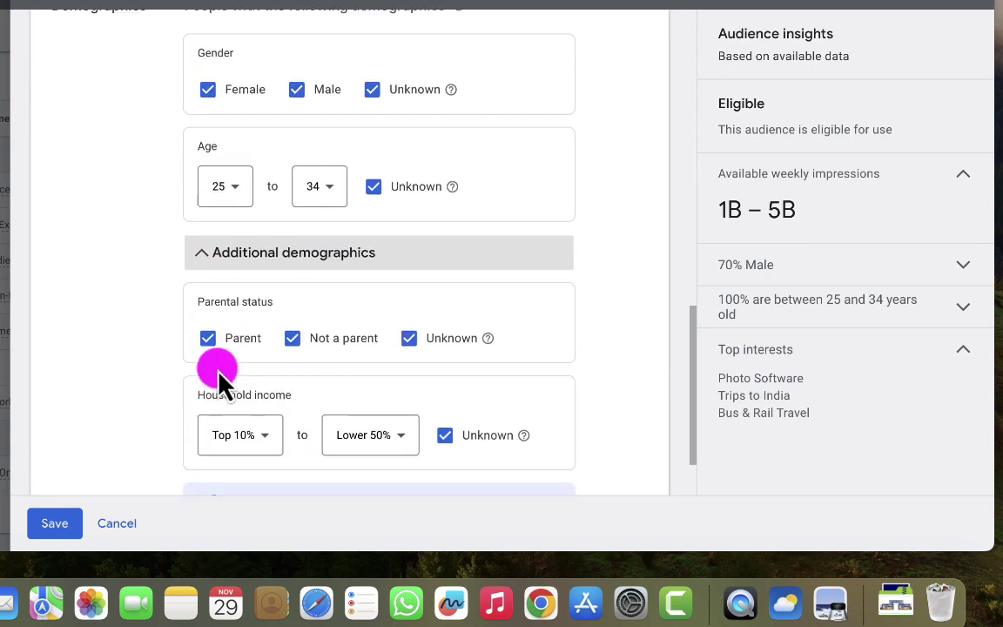
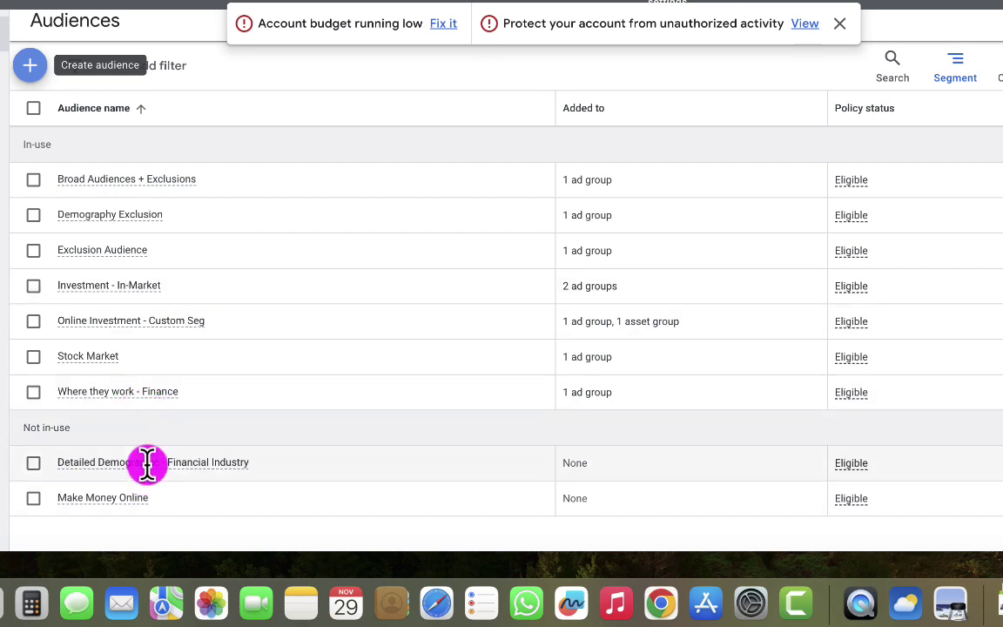
Open the account's Campaigns list and check the conversion rate of the Scaling - Gen campaign.
mouse_move(146, 463)
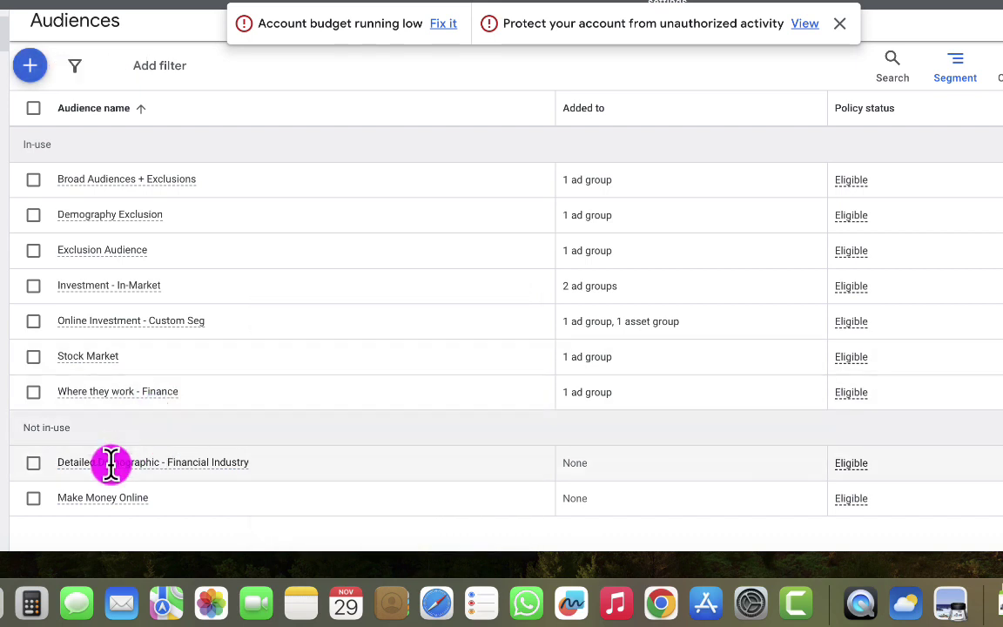
mouse_move(103, 462)
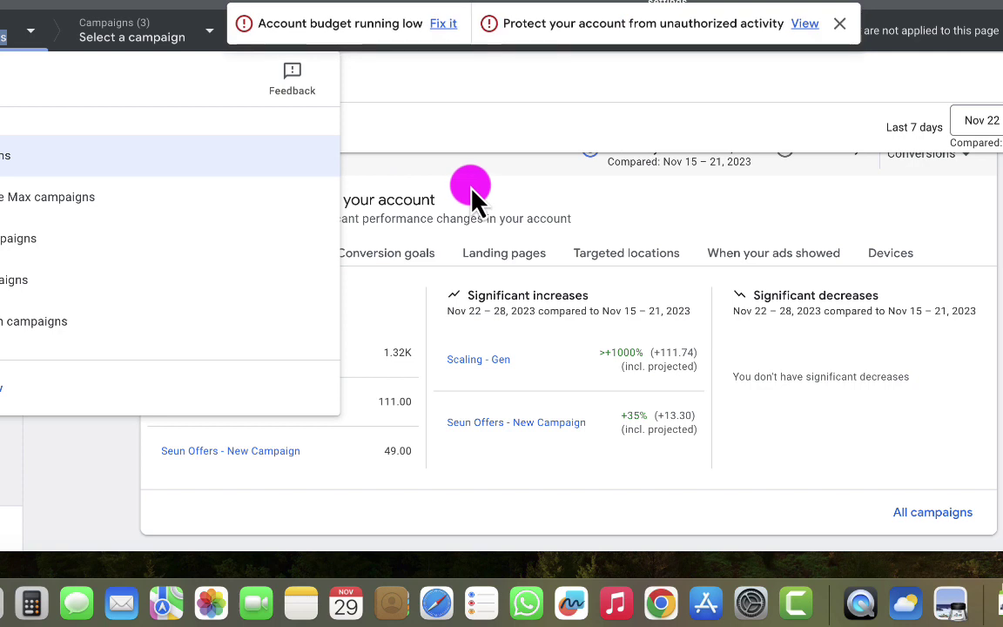
left_click(509, 178)
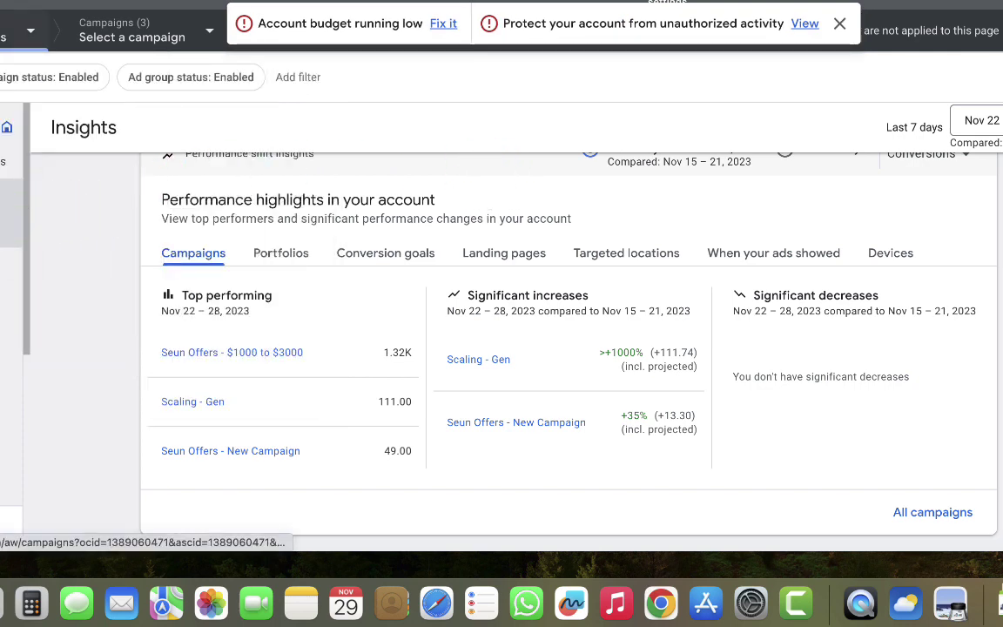
left_click(176, 260)
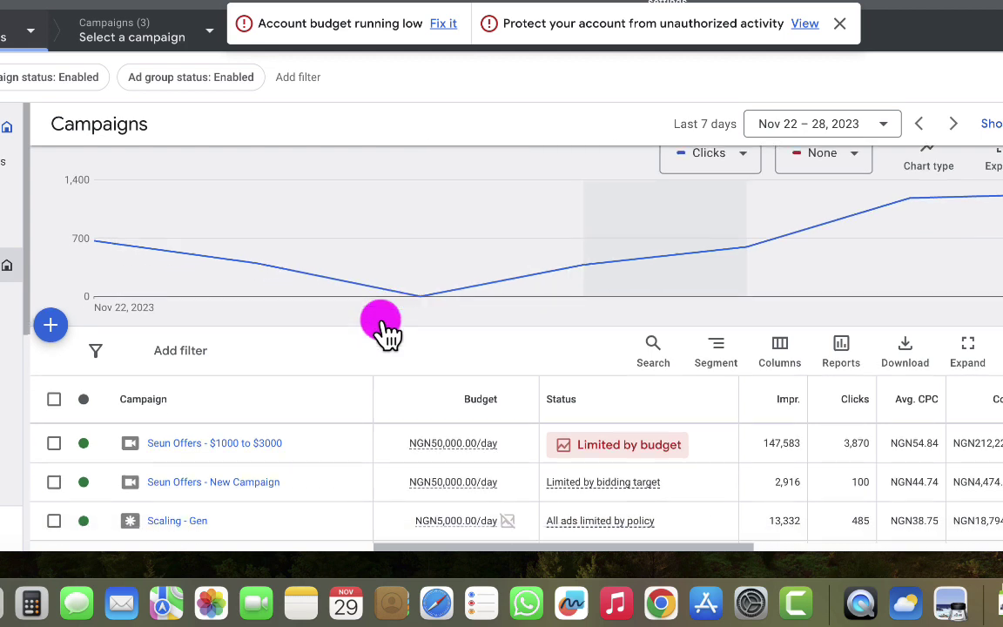
scroll(383, 331, "down", 1)
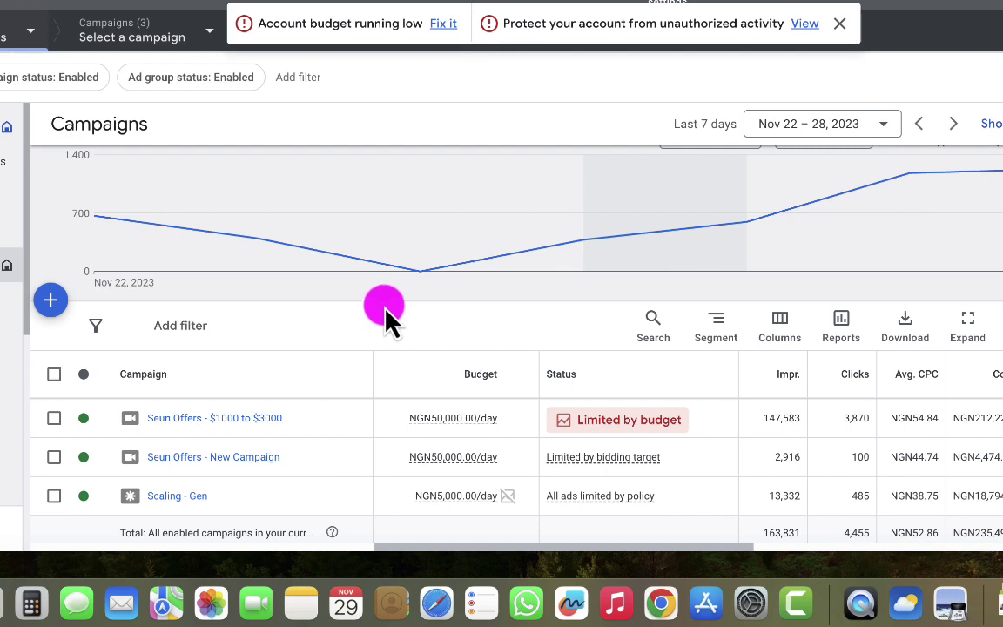
scroll(386, 321, "down", 2)
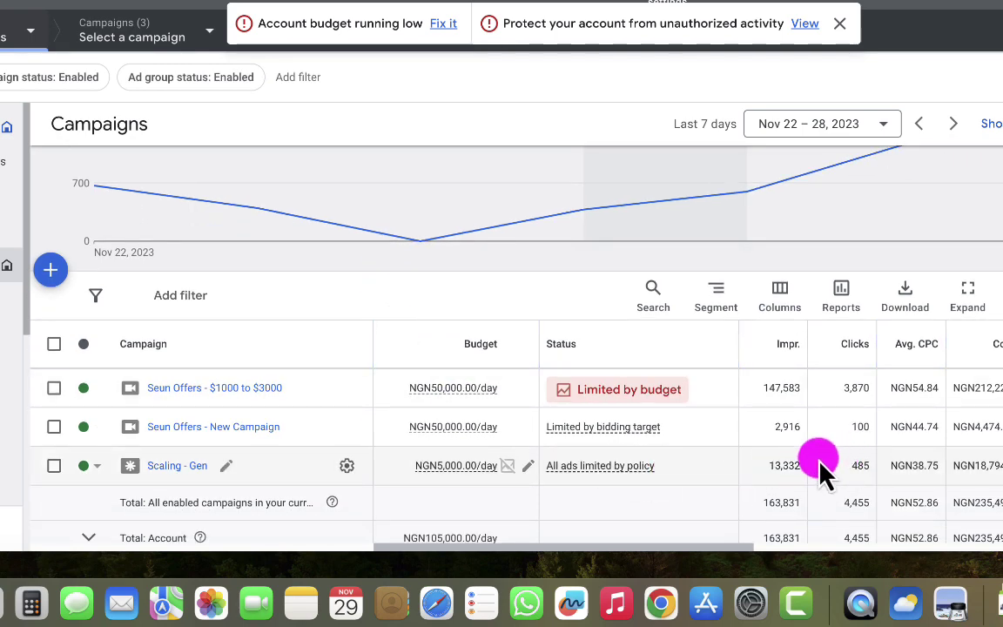
left_click_drag(713, 548, 921, 549)
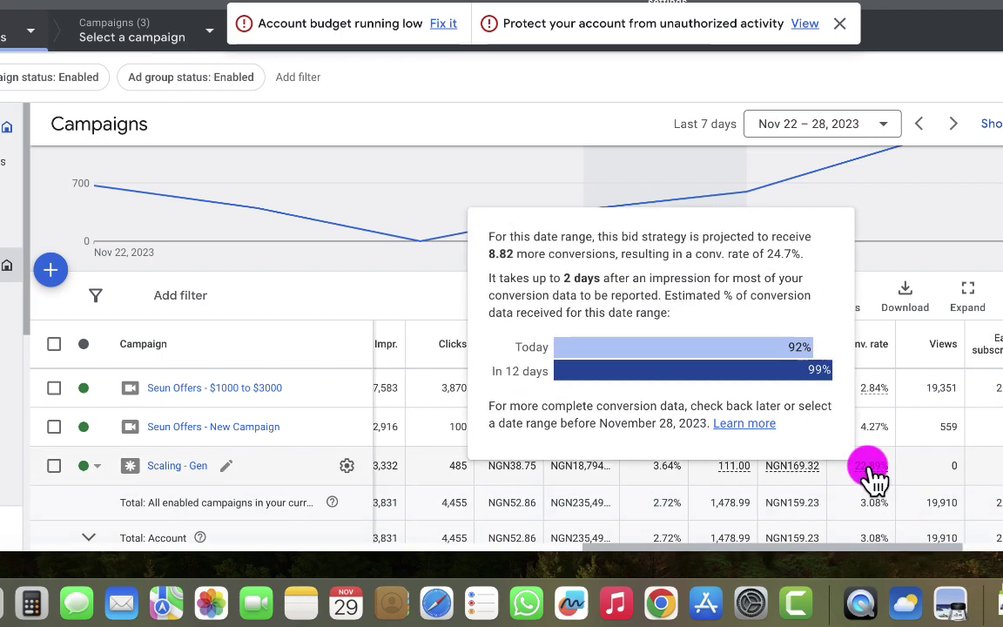